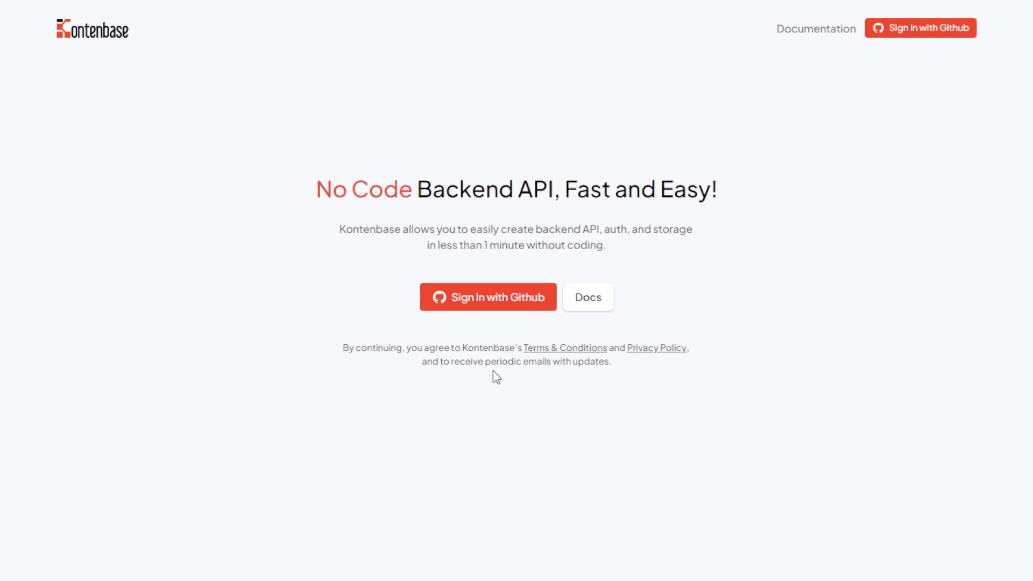
Step: Sign in and create a new project named Course
click(488, 302)
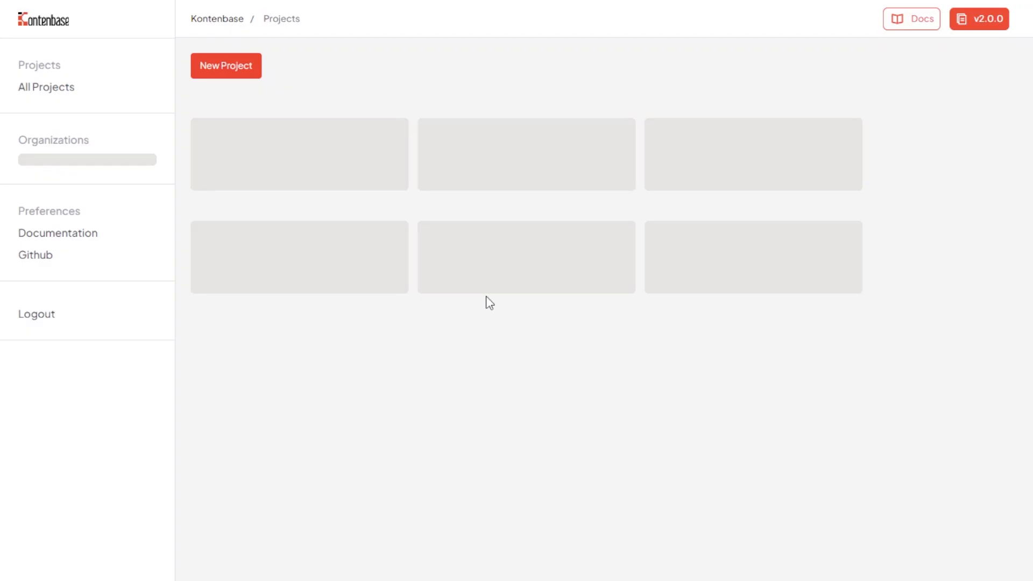
click(244, 77)
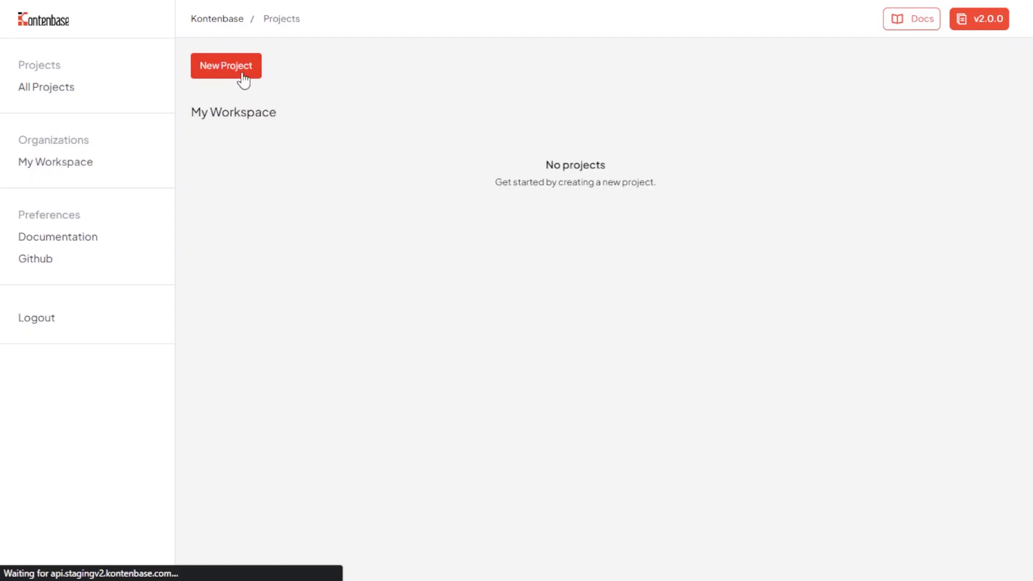
text(Course)
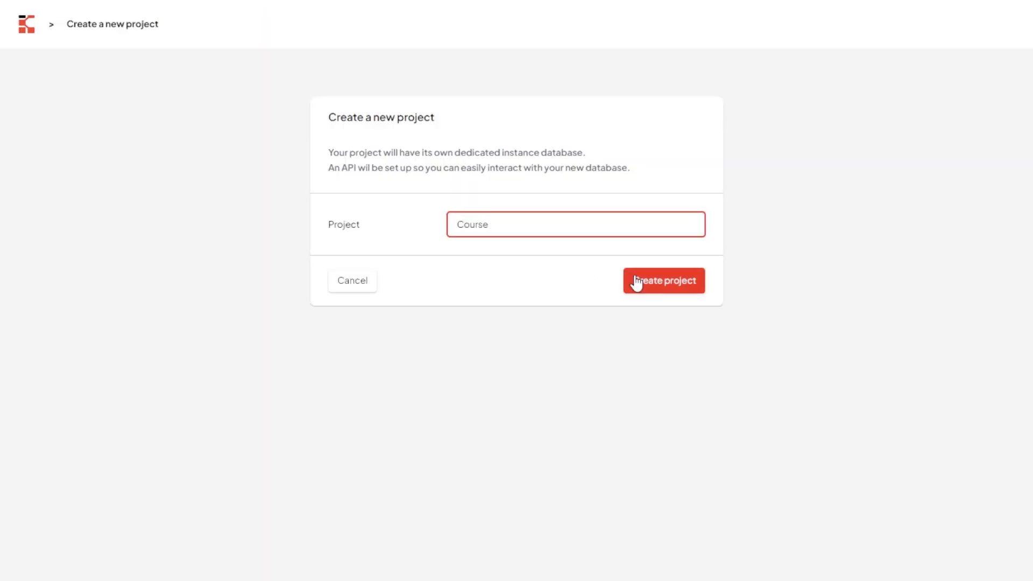
click(637, 281)
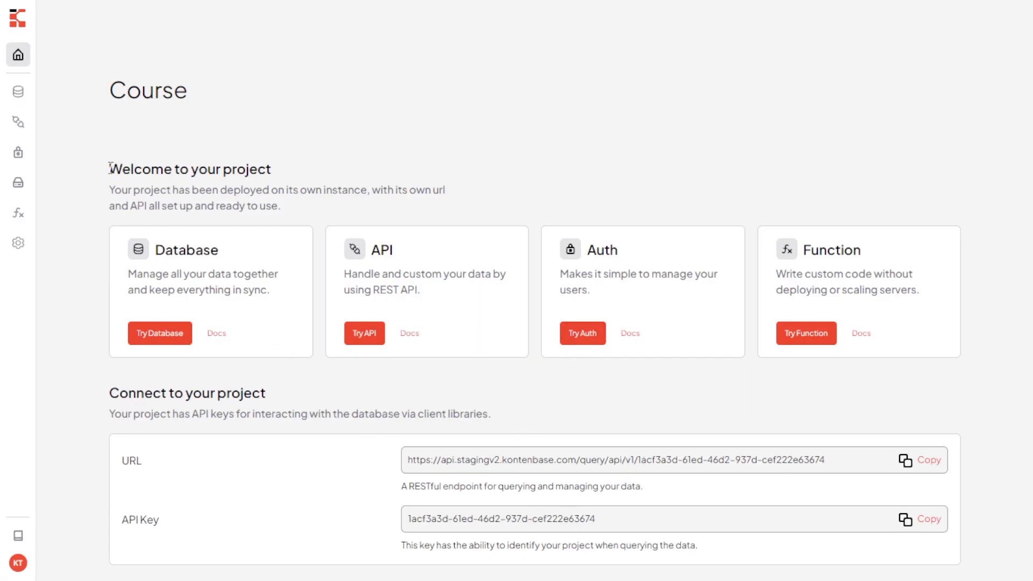
Step: Open the project's database and begin a new table named Course
click(17, 91)
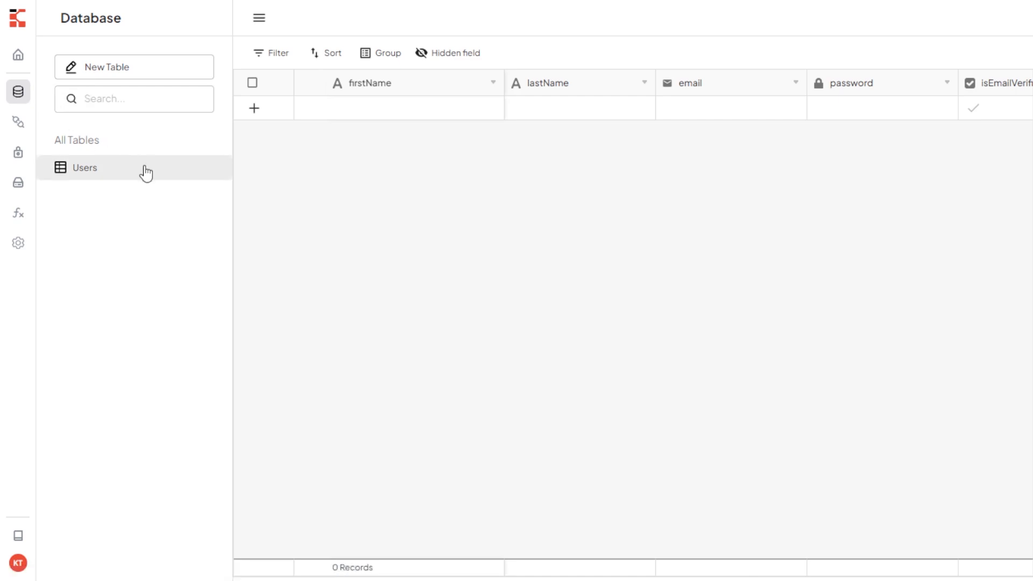
click(133, 67)
text(Course)
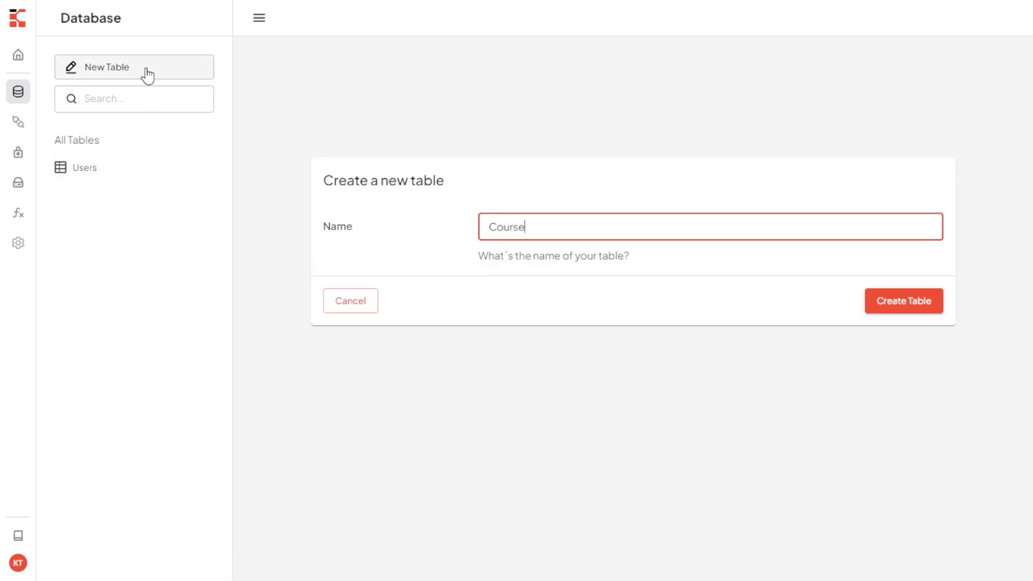
Step: Create the Course table and add a required single-select language field with English and Indonesia options
click(902, 301)
click(685, 83)
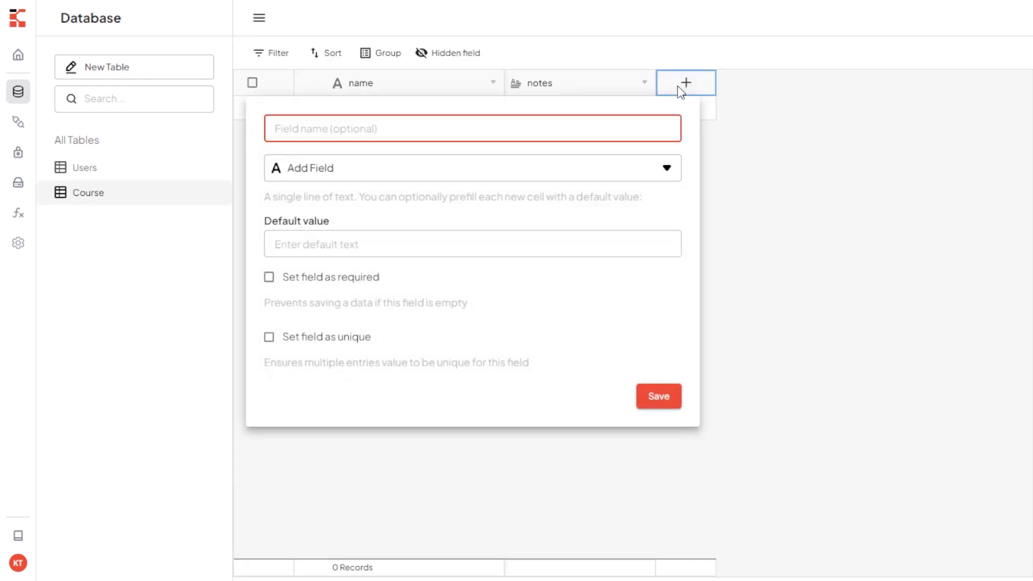
text(language)
click(667, 169)
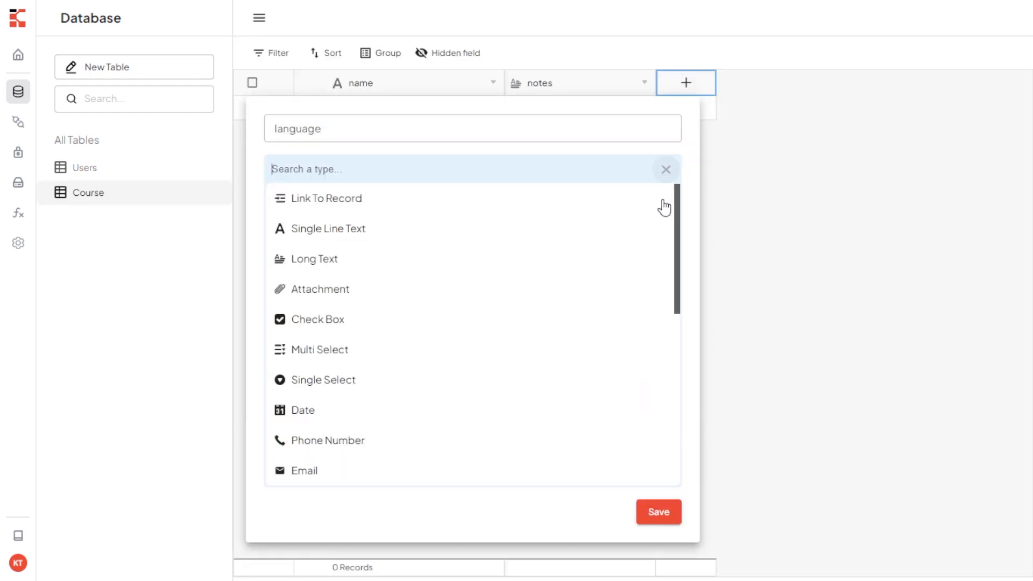
scroll(645, 295, down, 2)
scroll(646, 296, down, 1)
click(641, 229)
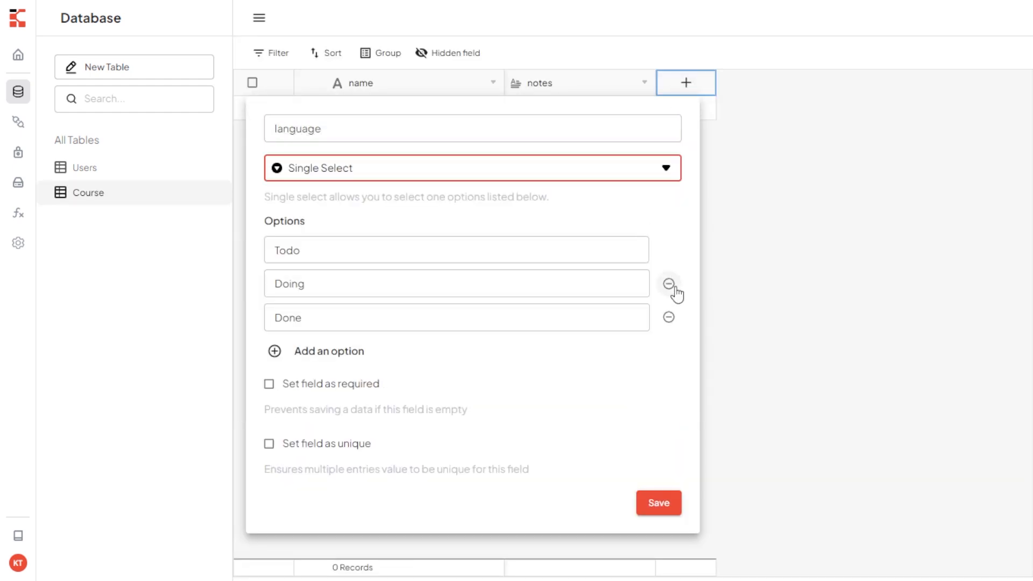
click(668, 318)
double_click(599, 249)
text(English)
double_click(598, 284)
text(Indonesia)
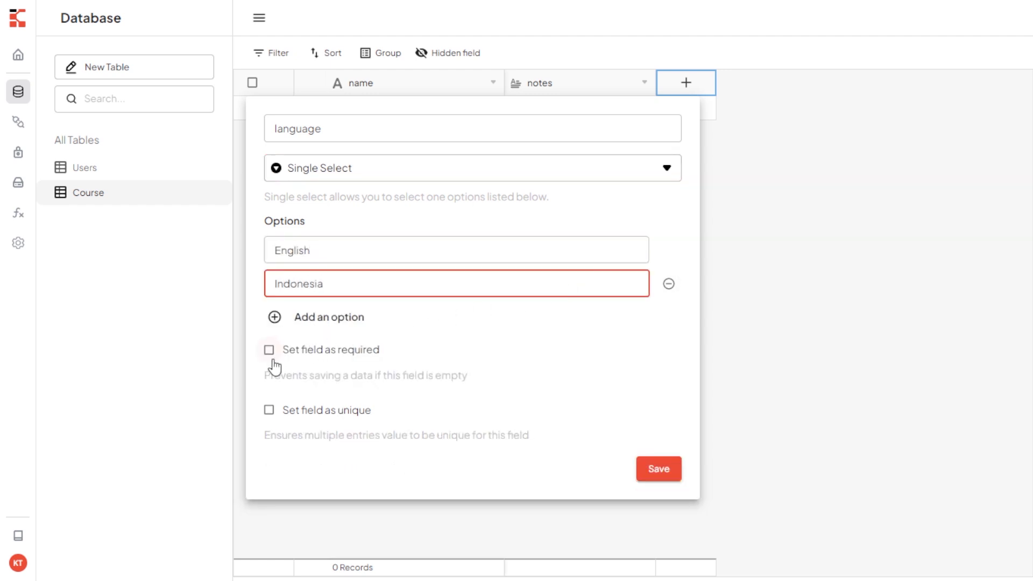
click(270, 350)
click(659, 468)
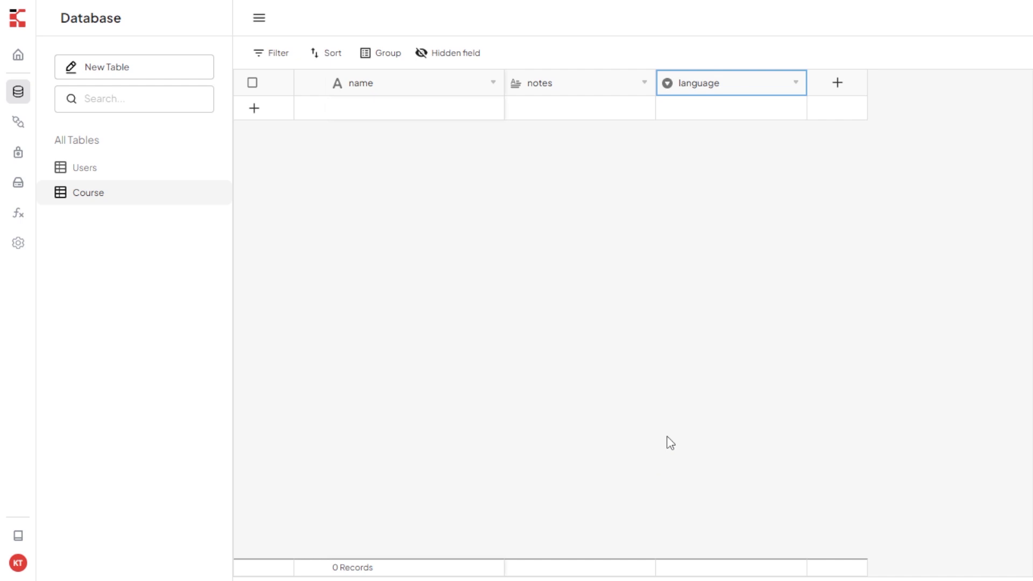
Step: Add an Attachment field to the Course table
click(837, 83)
click(817, 168)
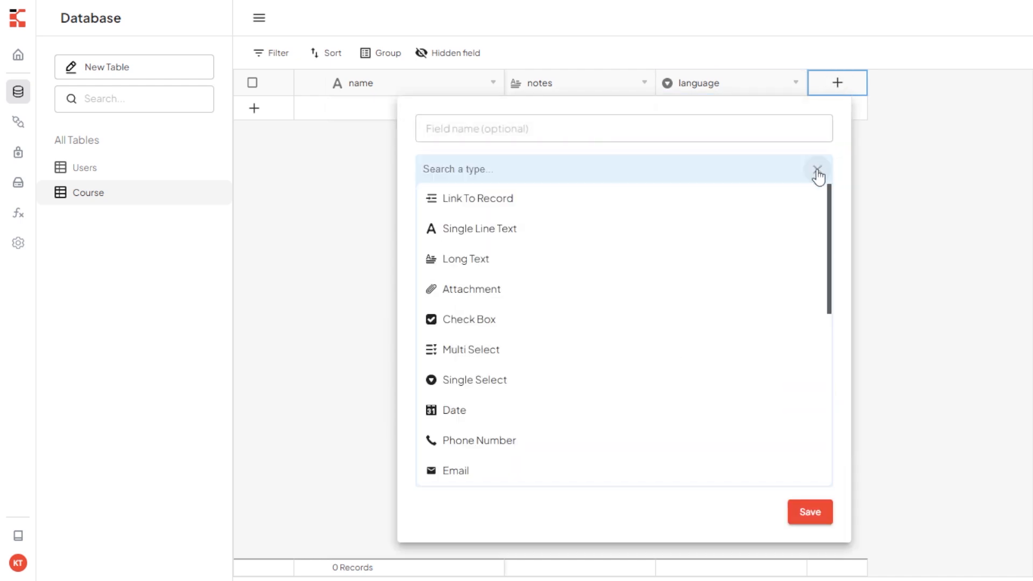
click(782, 289)
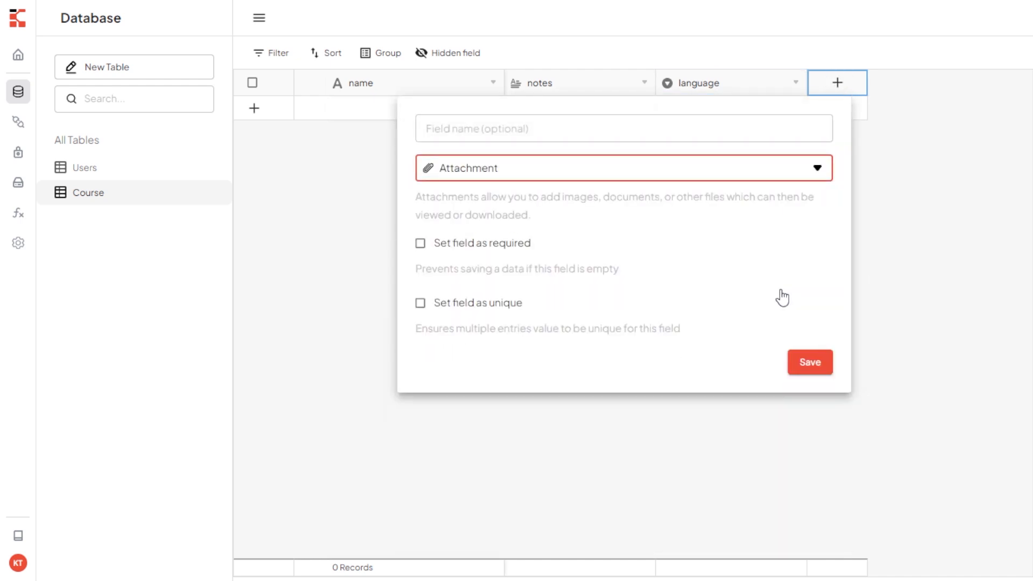
click(810, 362)
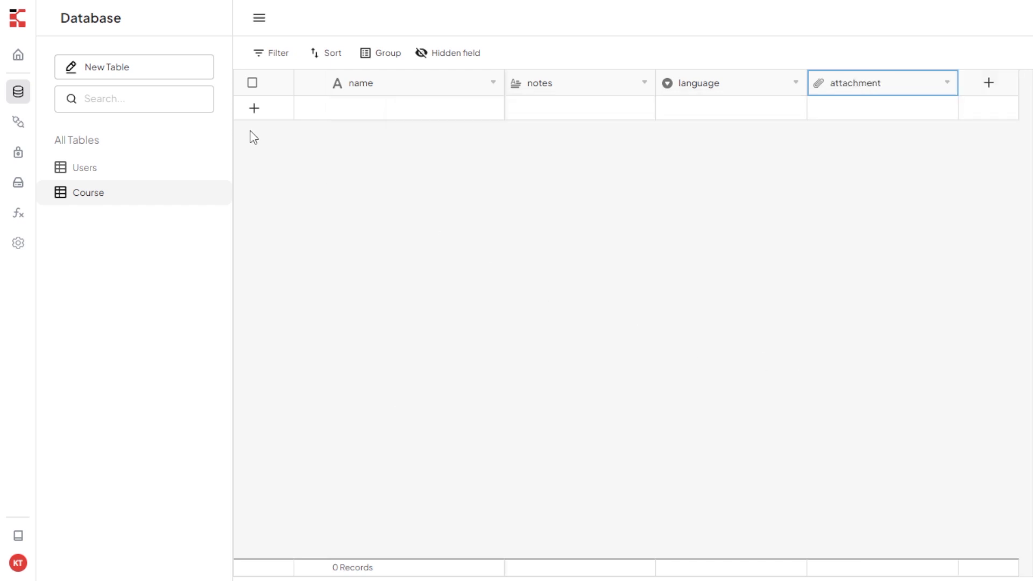
Step: Create a Tag table with records programming, fullstack, backend and frontend
click(165, 73)
text(Tag)
click(880, 301)
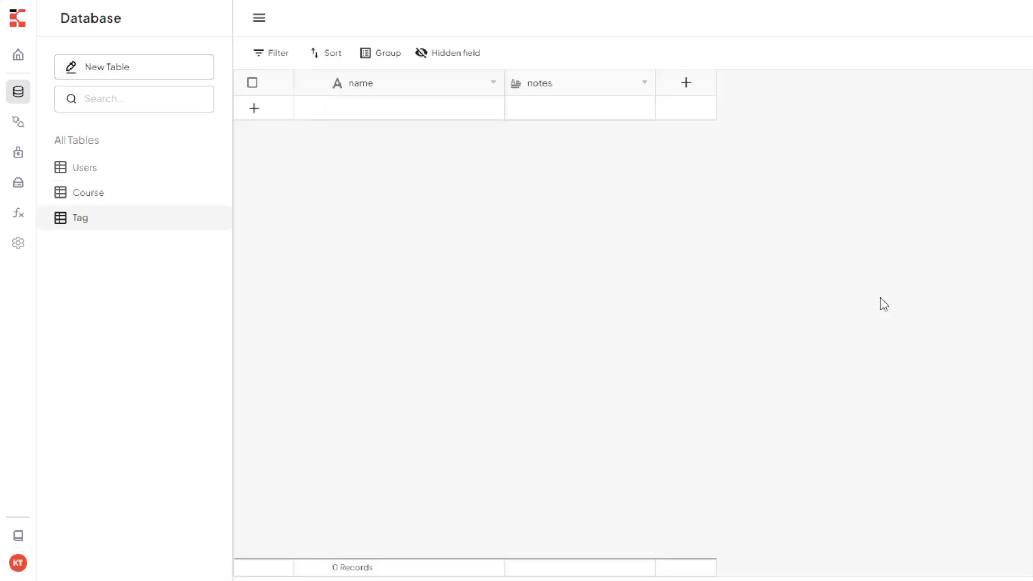
click(399, 108)
click(425, 104)
text(programming)
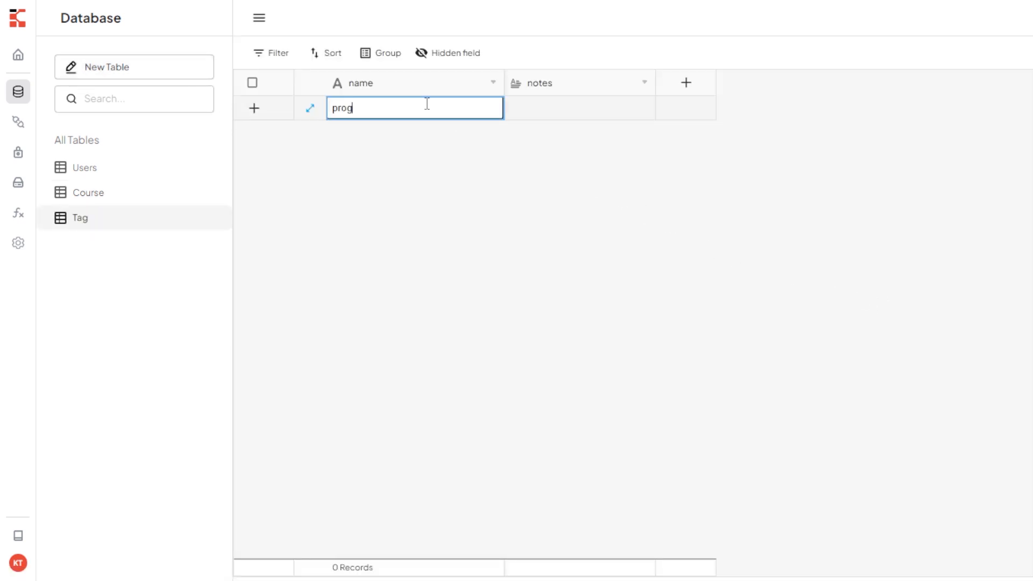
key(Return)
text(fullstack)
key(Return)
text(backend)
key(Return)
text(frontend)
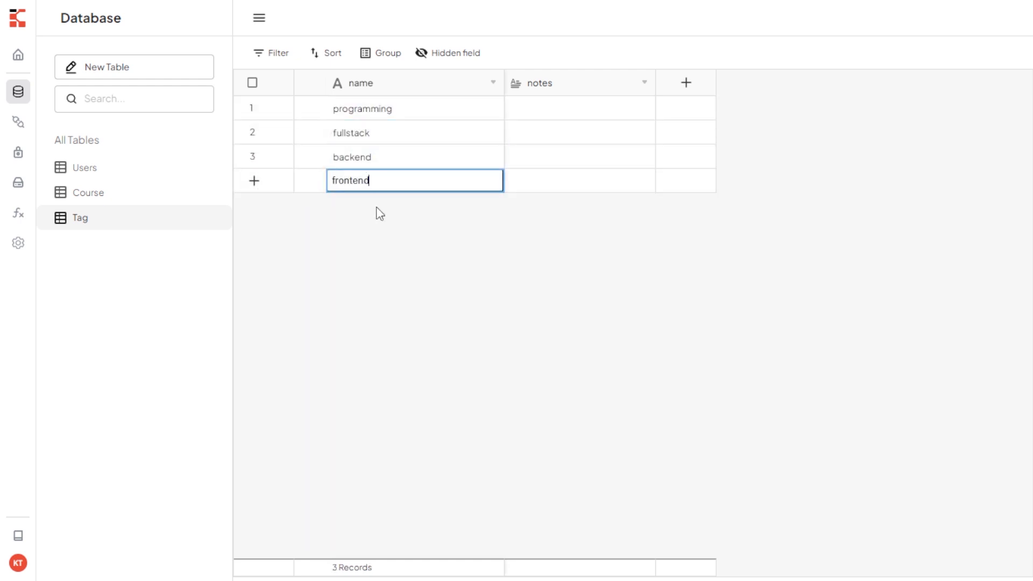
key(Return)
Step: Add a Link To Record field named tags on Course that links to the Tag table
click(141, 194)
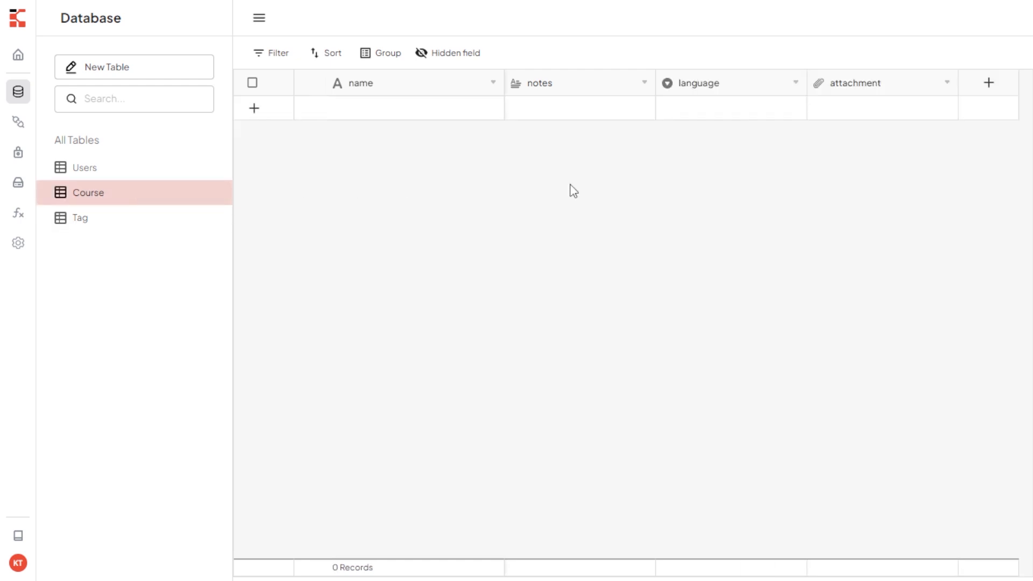
click(989, 83)
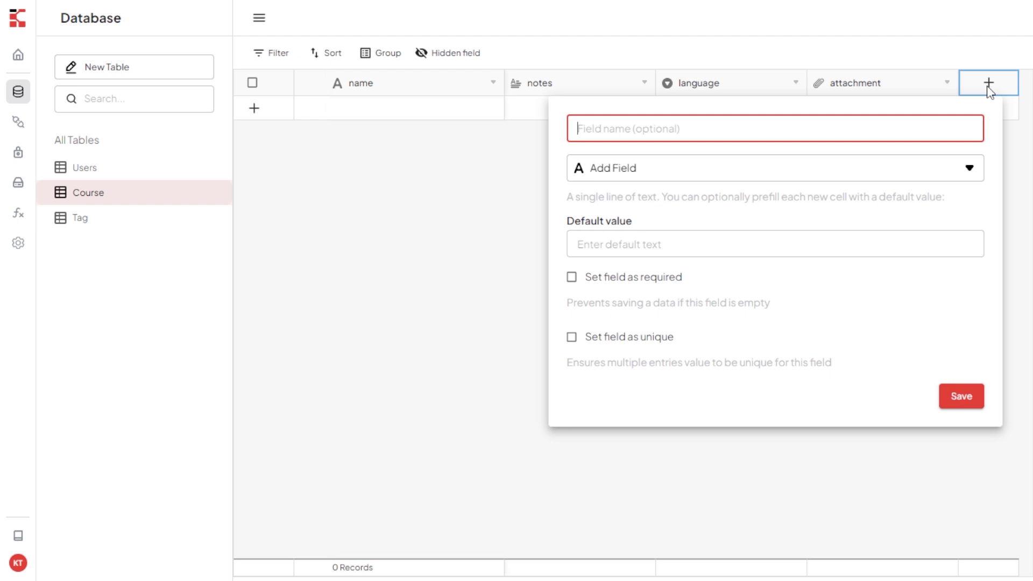
click(969, 169)
click(964, 198)
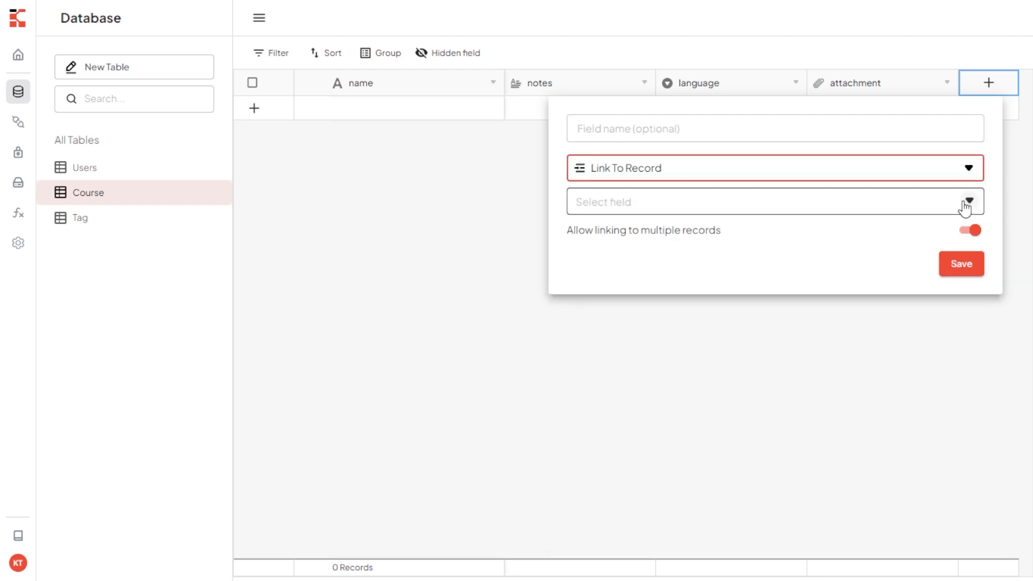
click(965, 202)
click(587, 281)
click(774, 128)
text(tags)
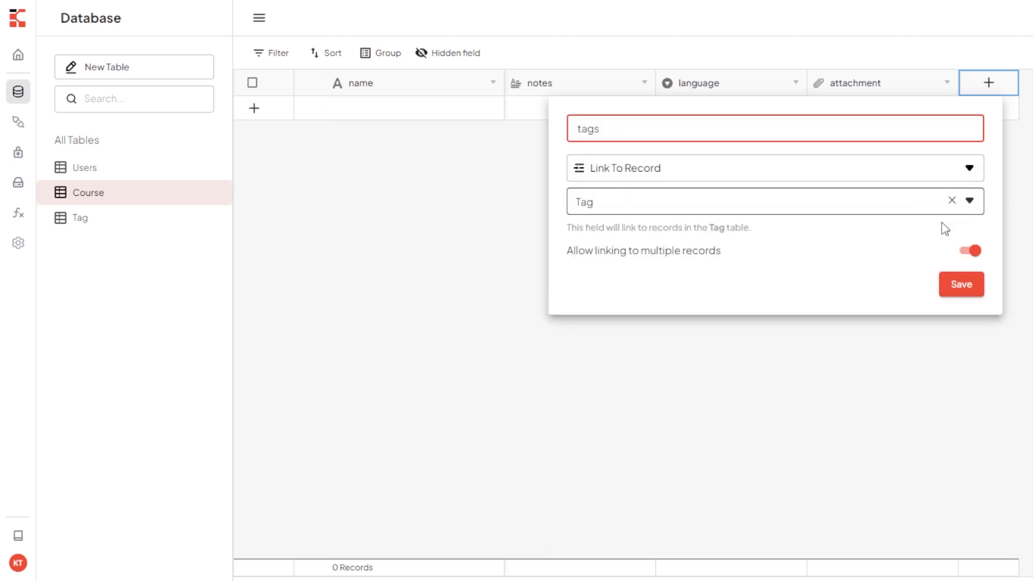
click(960, 283)
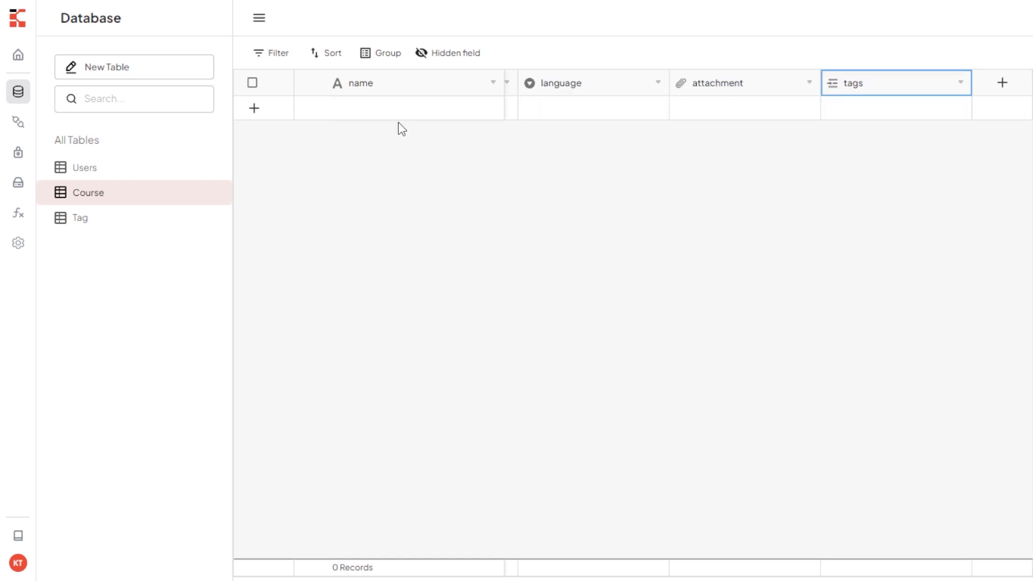
Step: Enter the HTML Fundamental course with English language and the HTML image attachment
double_click(385, 108)
text(HTML Fundamental)
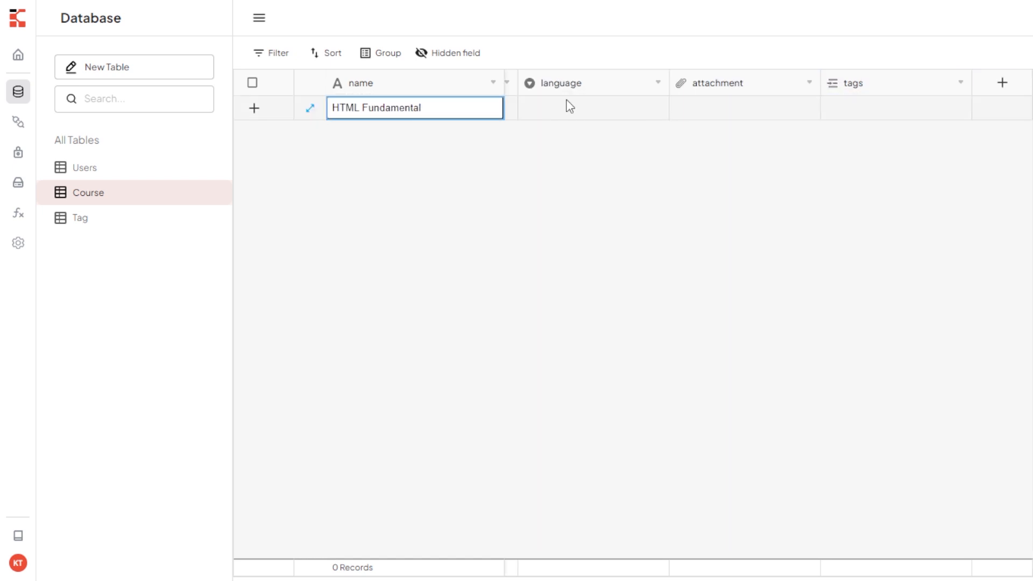
click(567, 105)
click(517, 170)
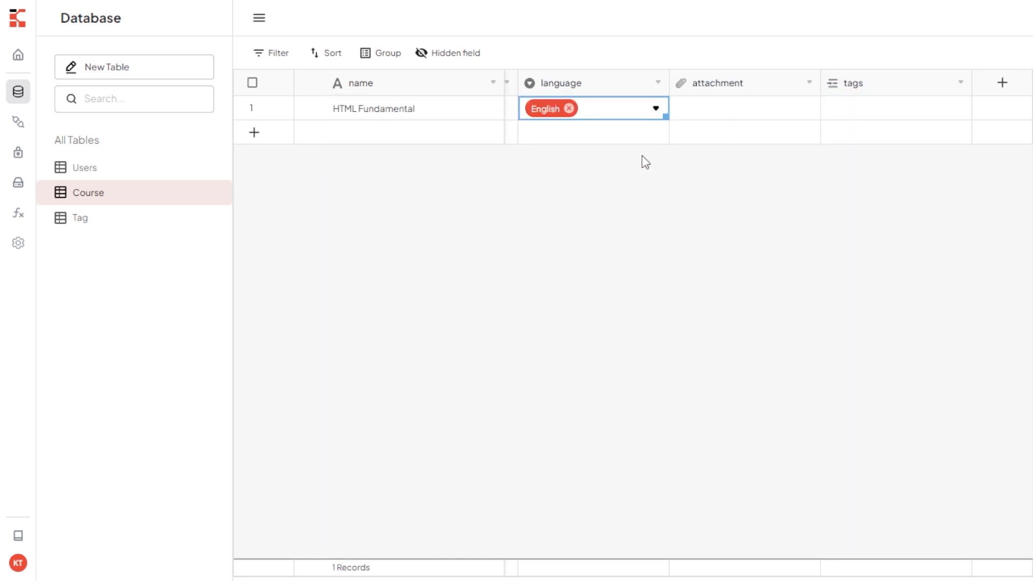
click(708, 108)
click(638, 254)
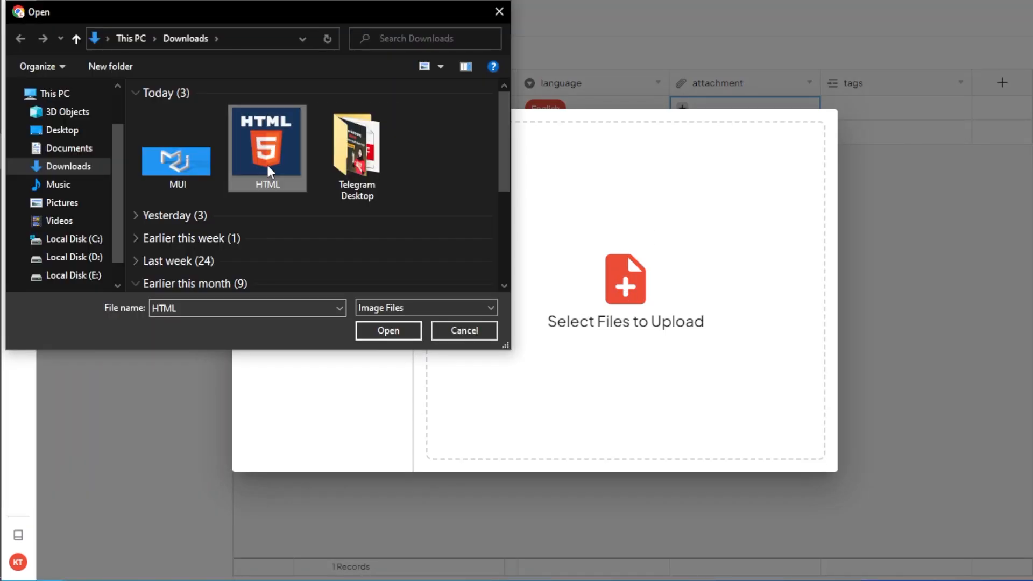
double_click(266, 142)
click(796, 447)
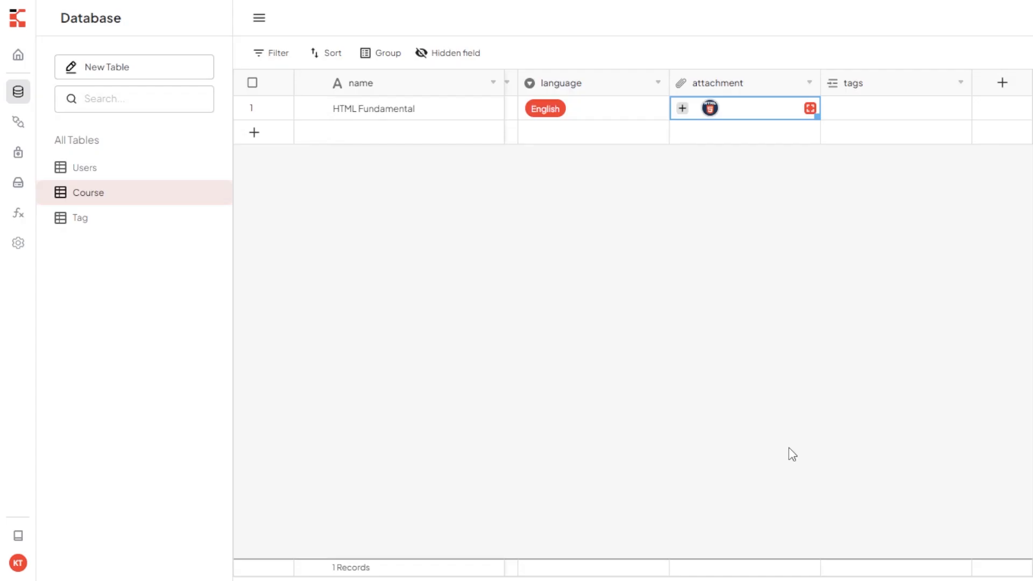
click(809, 108)
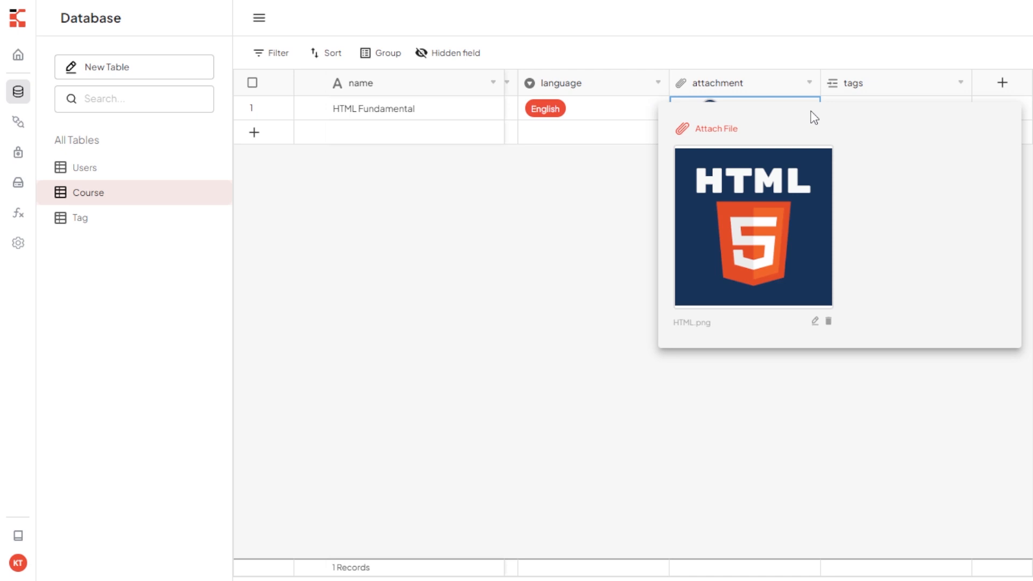
click(870, 110)
Step: Link the programming and fullstack tags to the HTML Fundamental course
click(834, 109)
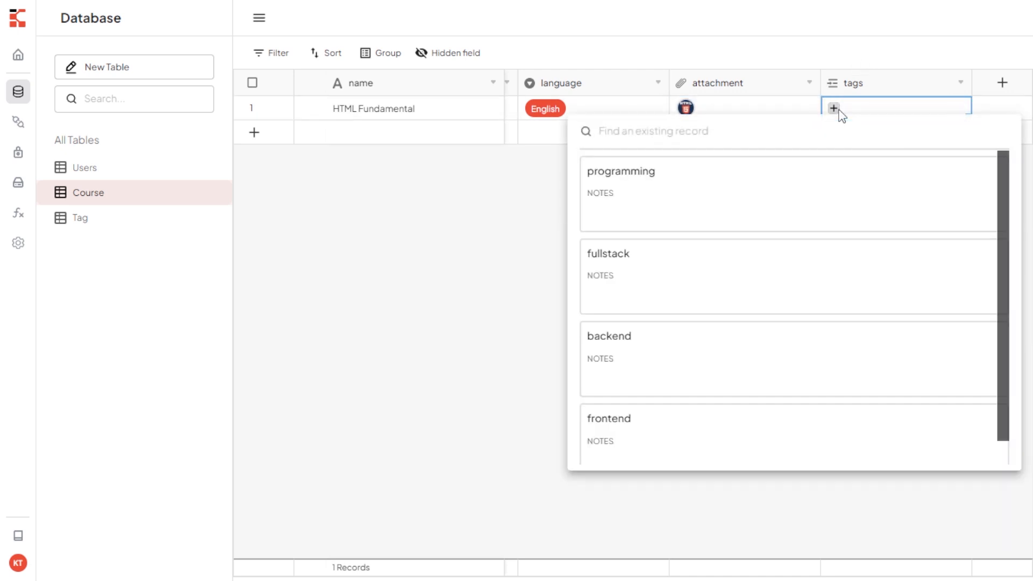
click(837, 191)
click(834, 109)
click(823, 200)
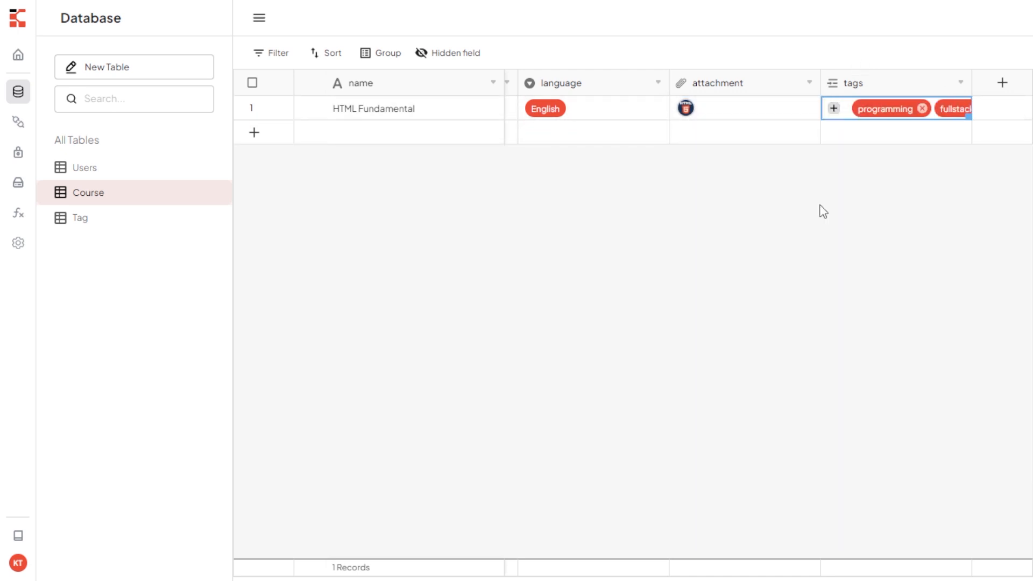
Step: Add the Material UI Tutorial course with Indonesia language, an image attachment and the frontend tag
click(472, 131)
text(Material UI Tutorial)
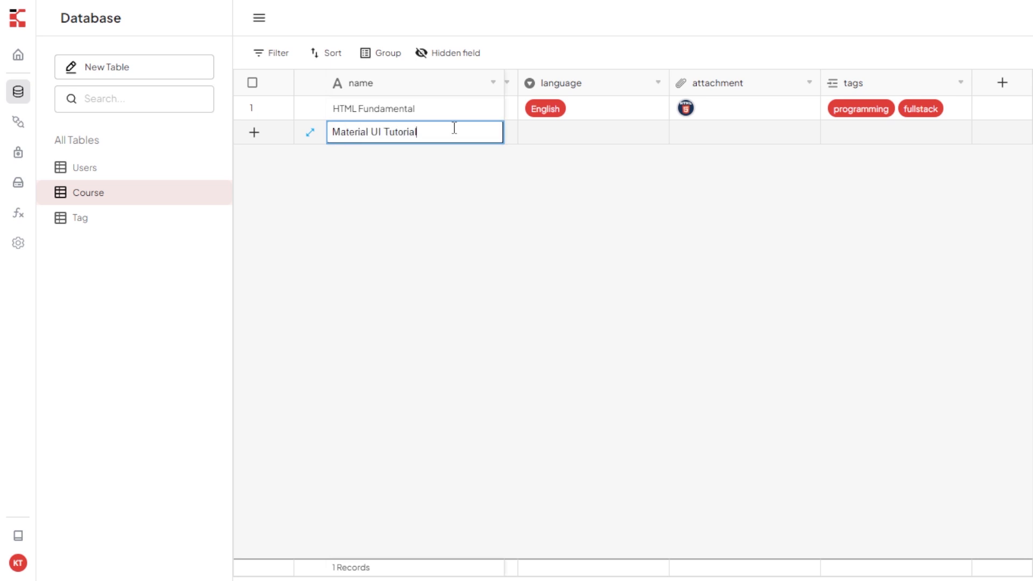
click(562, 131)
click(563, 222)
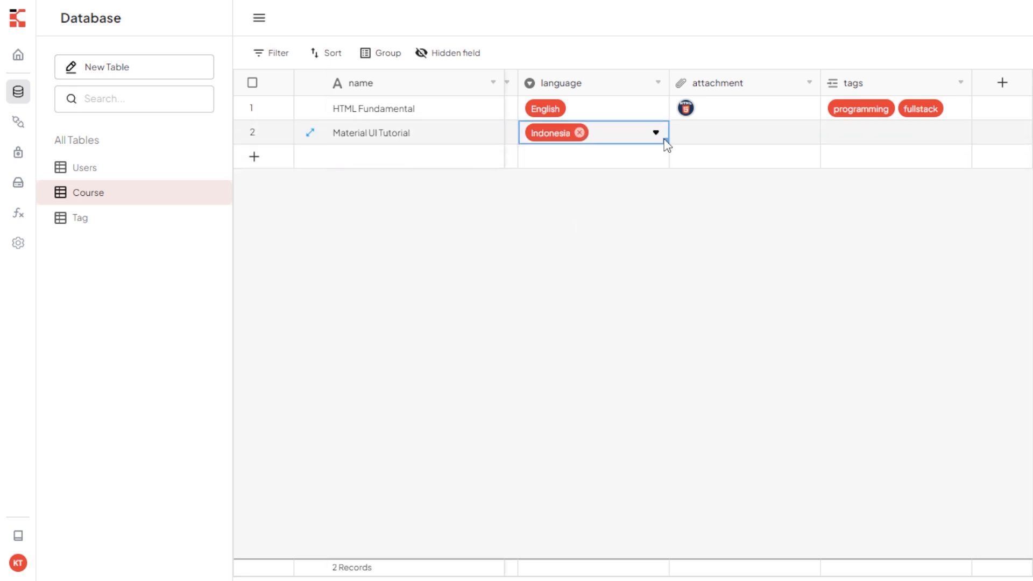
click(685, 132)
click(625, 278)
double_click(172, 161)
click(794, 449)
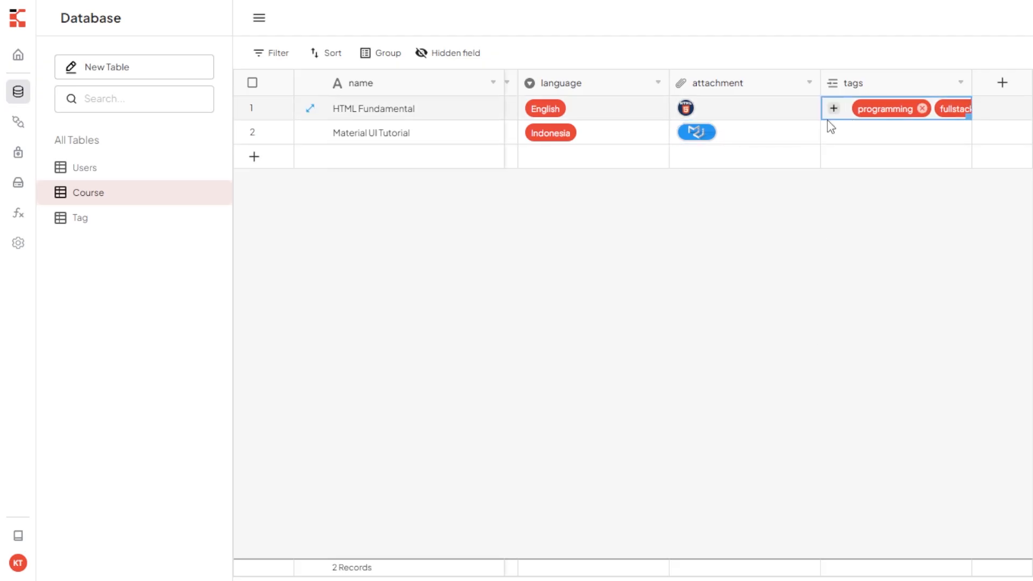
click(834, 132)
click(609, 442)
Step: Send the public GET /Course request and view both course records in the response
click(17, 122)
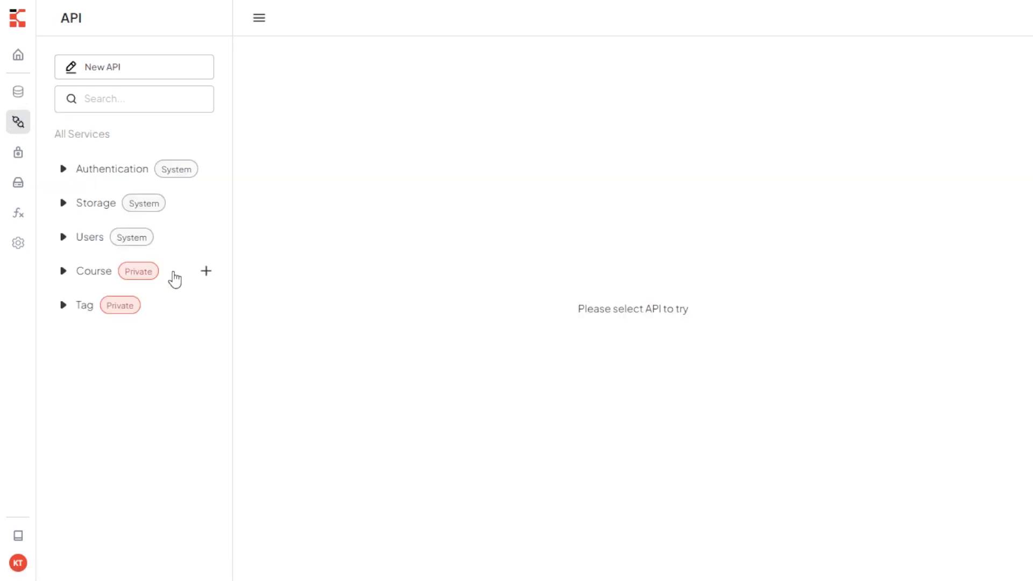
click(174, 308)
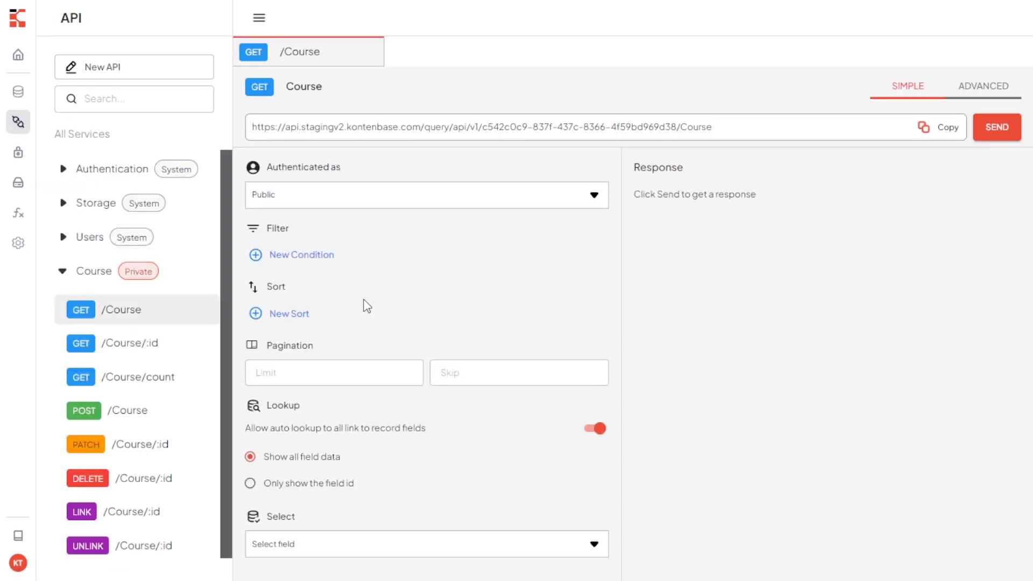
click(996, 129)
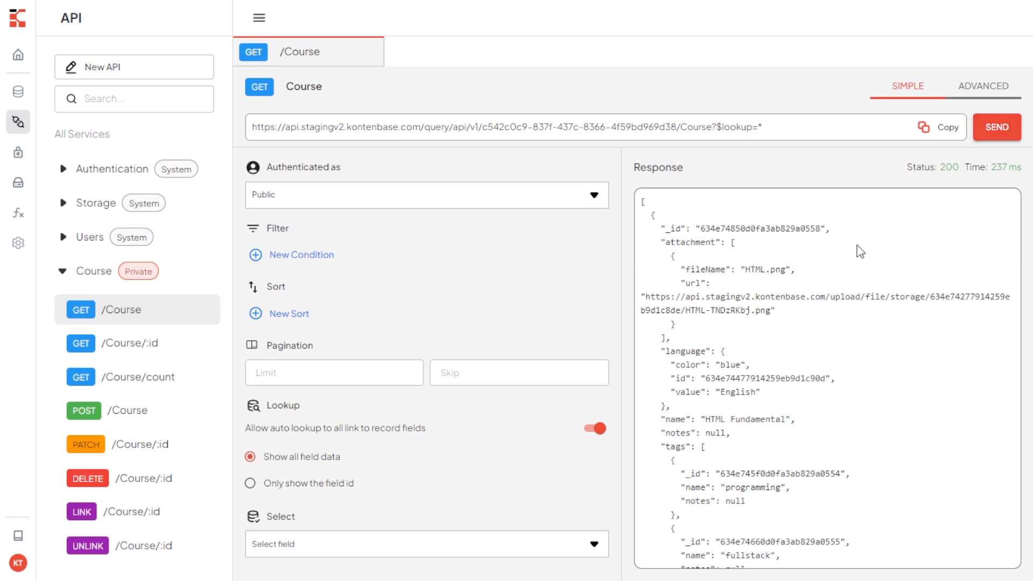
double_click(688, 352)
click(725, 380)
scroll(725, 379, down, 3)
mouse_move(664, 295)
mouse_down()
mouse_move(715, 393)
mouse_move(762, 440)
mouse_up()
Step: Load the copied GET /Course URL in a new browser tab, then return to Kontenbase
click(850, 310)
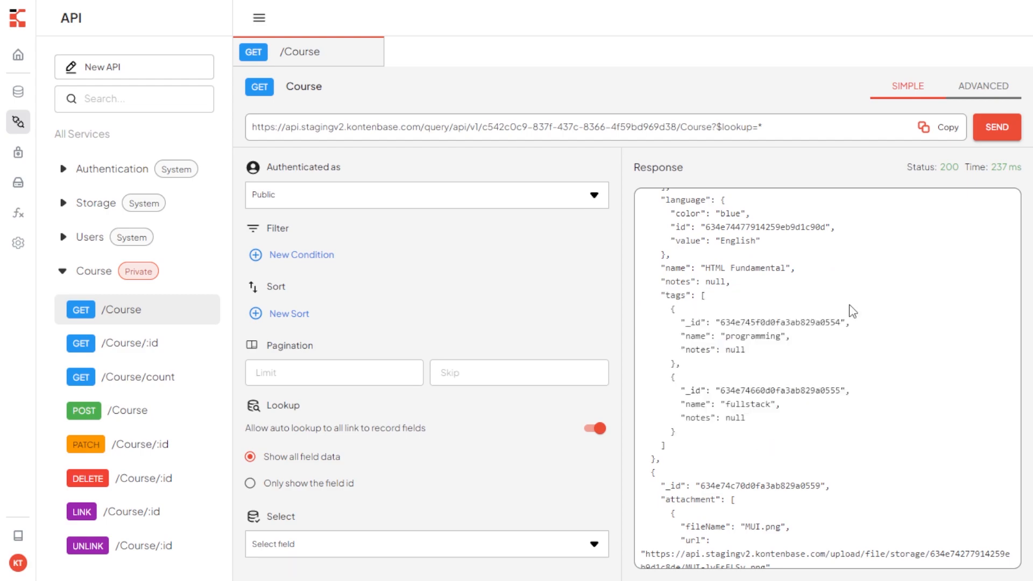
key(ctrl+t)
click(621, 238)
key(ctrl+v)
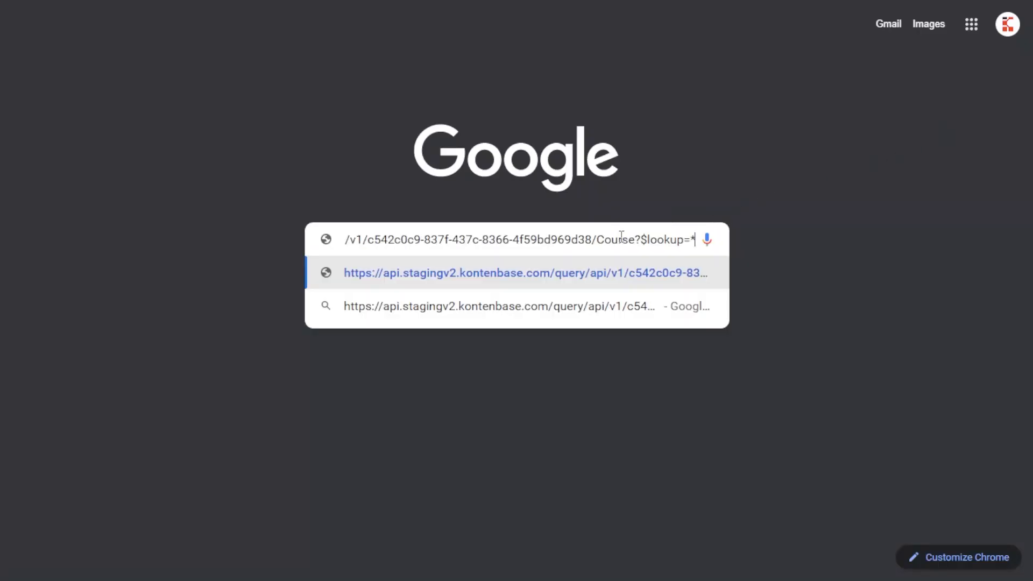
key(Return)
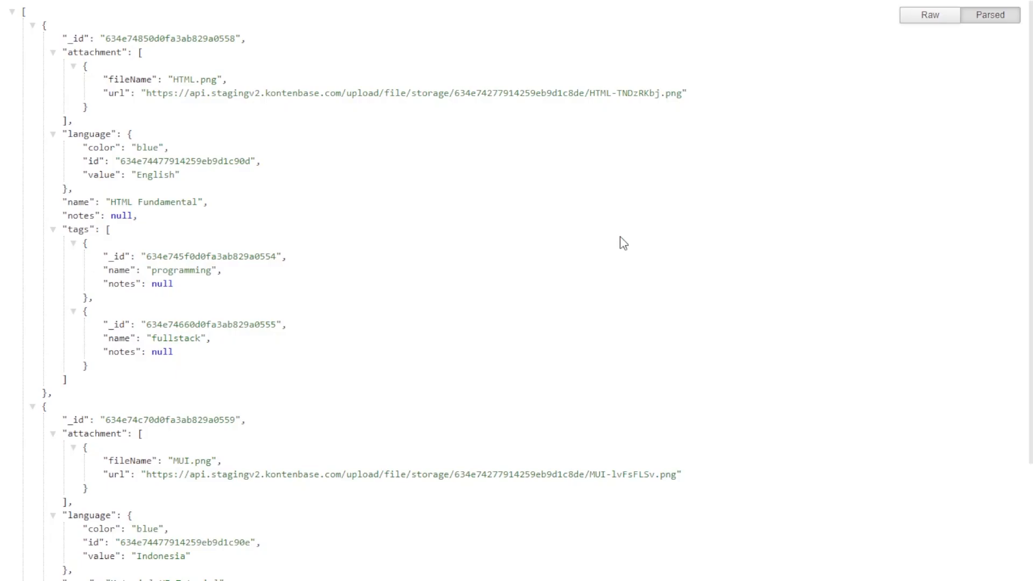
key(ctrl+Tab)
Step: Send POST /Course as Public and see it rejected as unauthorized, then go to Auth
click(127, 410)
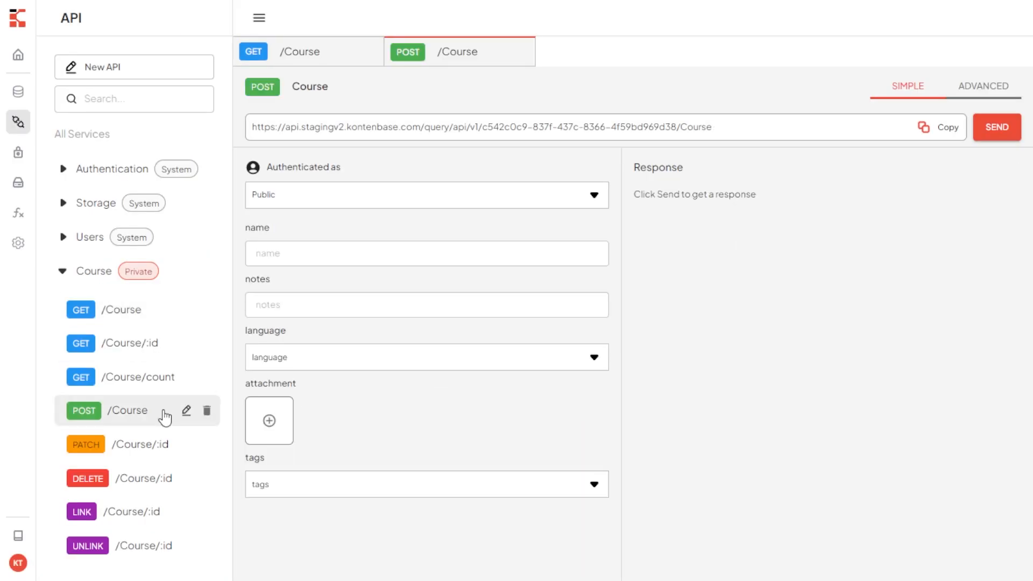
click(996, 127)
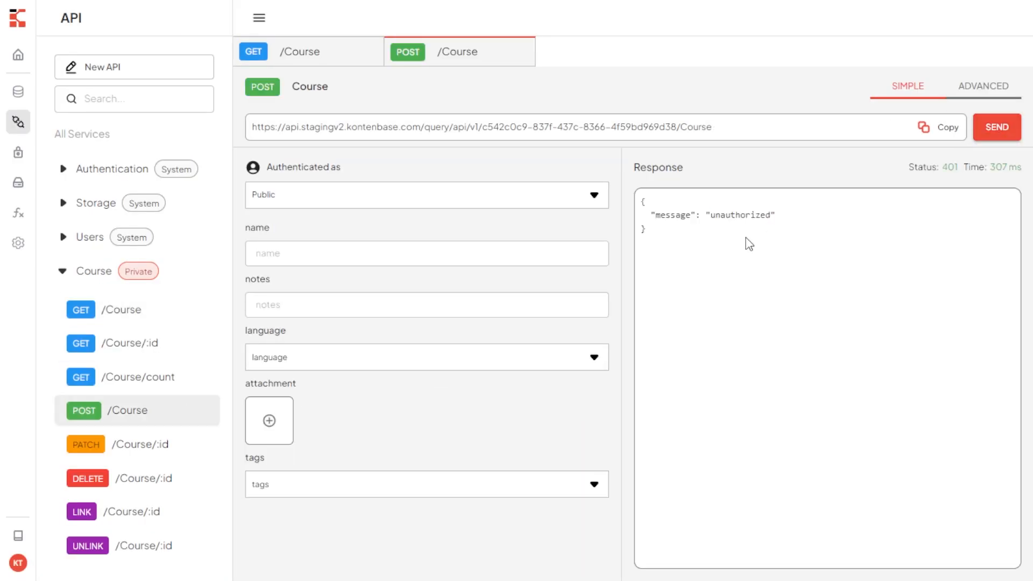
click(18, 152)
Step: View the Course permissions for the public and authenticated roles
click(87, 199)
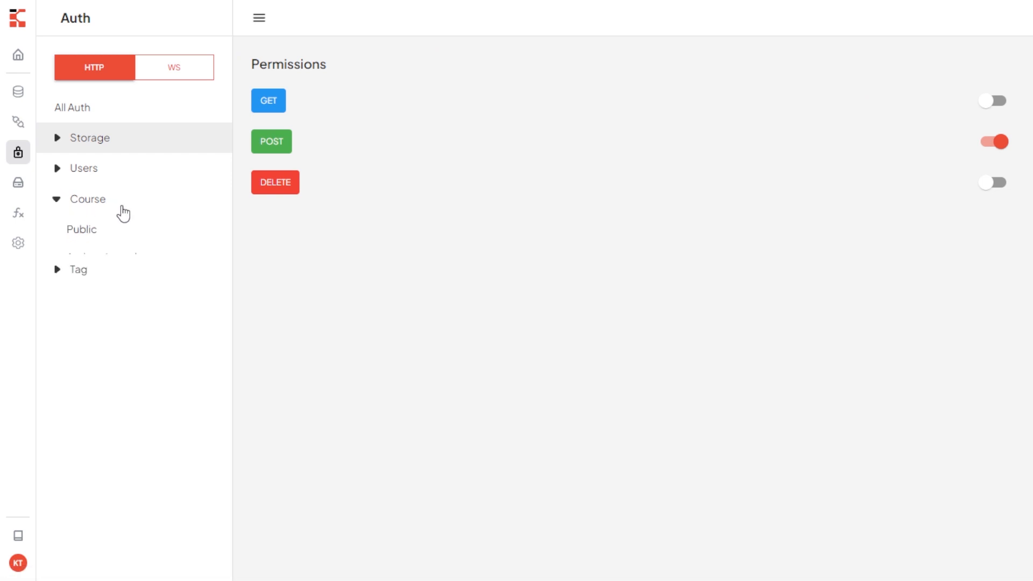
click(125, 231)
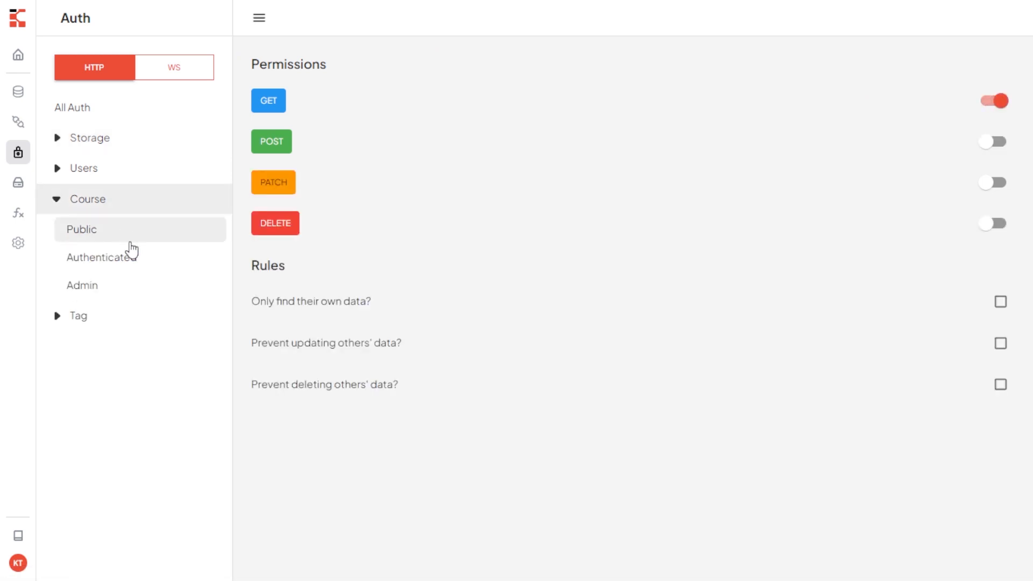
click(139, 258)
click(142, 235)
Step: Toggle public POST, PATCH and DELETE on Course on then off again, leaving only GET
click(1000, 143)
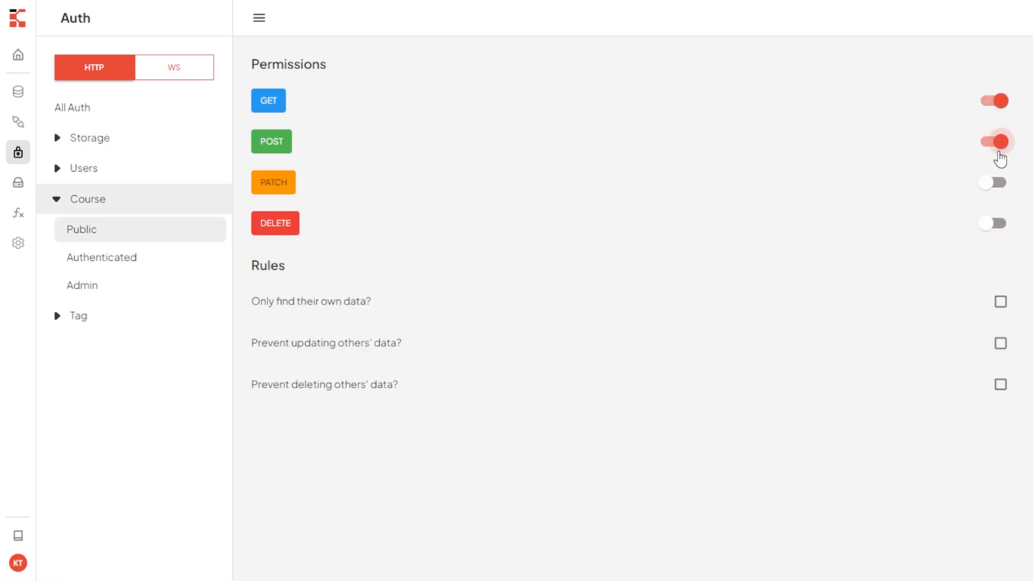
click(994, 183)
click(994, 224)
click(1000, 223)
click(998, 183)
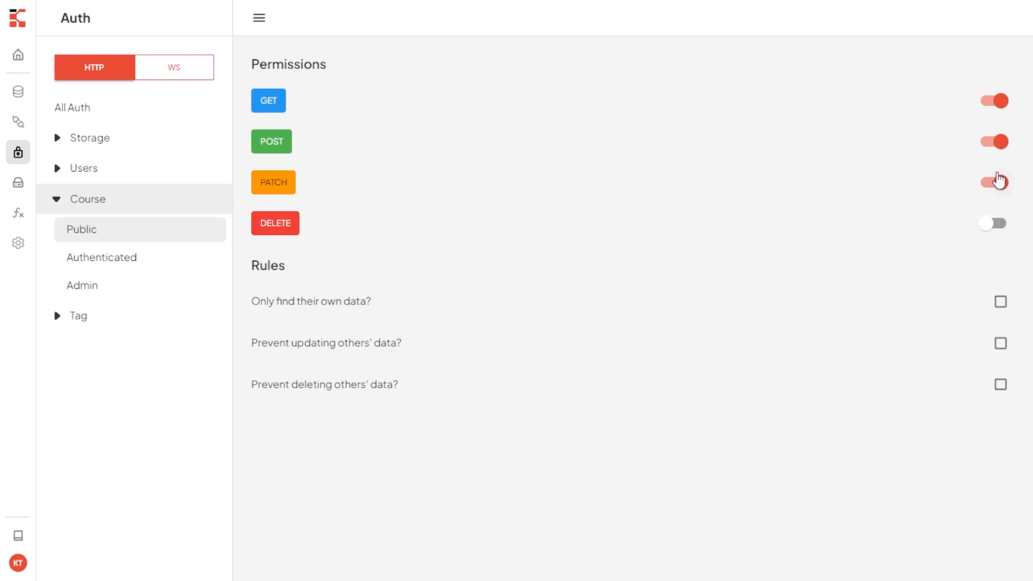
click(999, 142)
click(18, 121)
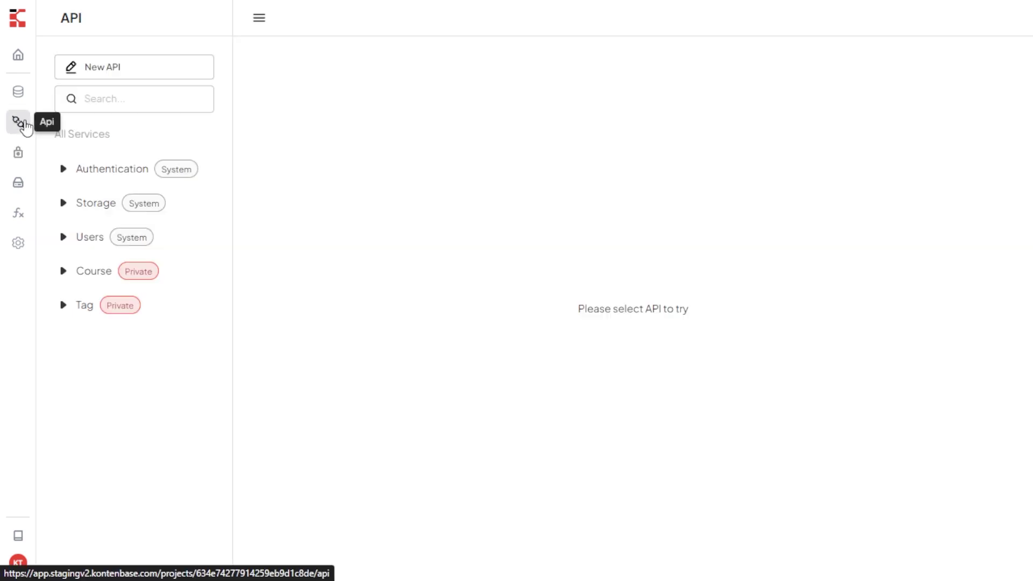
Step: Fill the POST /register form with firstName, lastName, email, password and phoneNumber
click(104, 169)
click(120, 207)
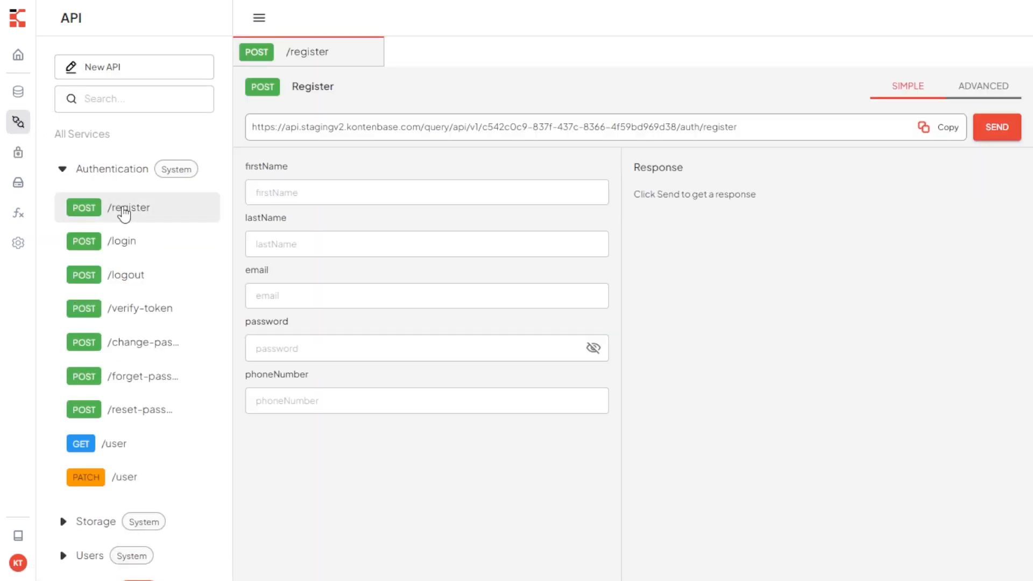
click(348, 194)
text(Team)
click(401, 242)
text(Kontenbase)
click(426, 296)
click(426, 348)
click(426, 400)
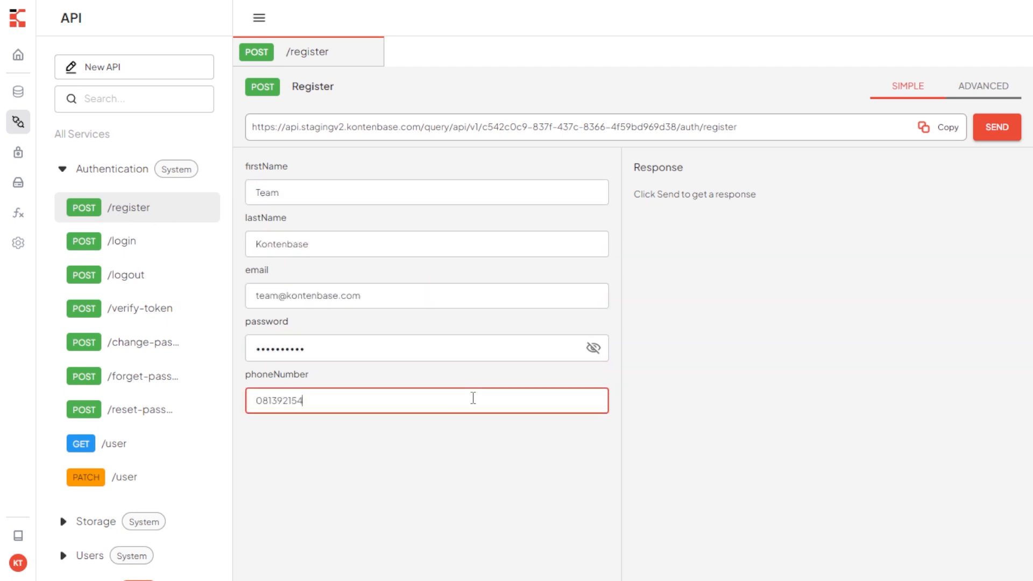
Step: Send the registration request and select the returned access token
click(996, 126)
double_click(833, 228)
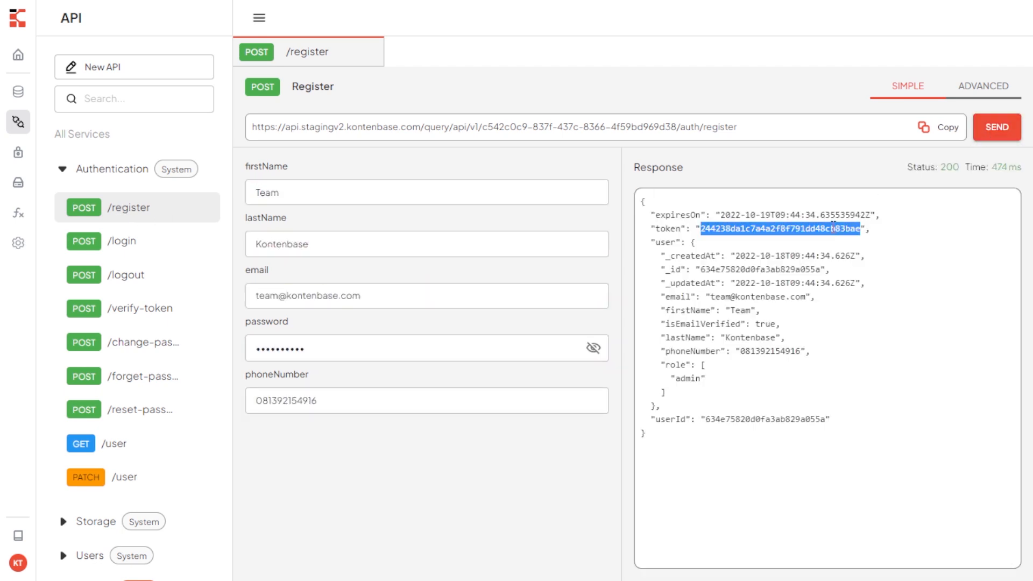
scroll(146, 356, down, 2)
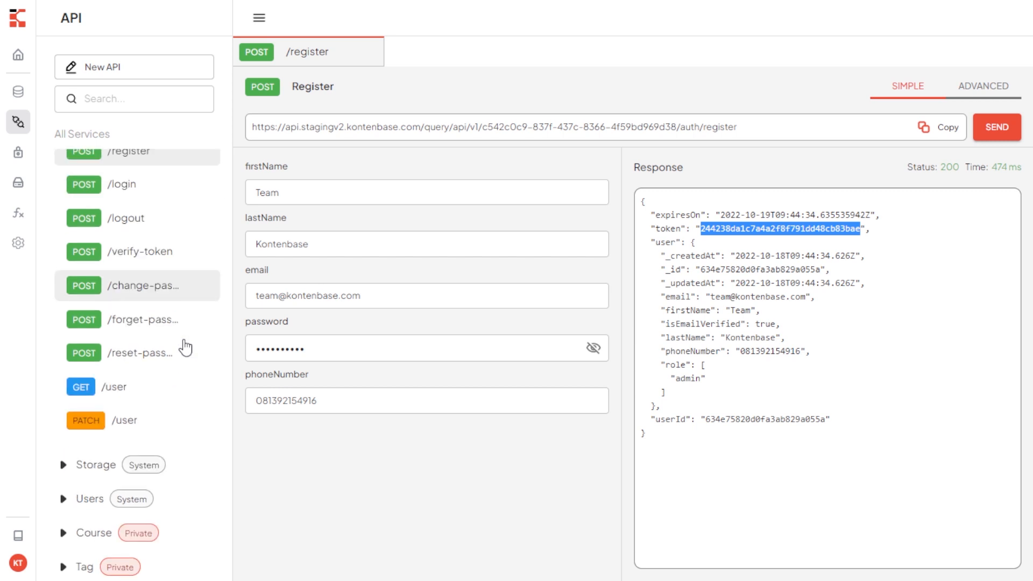
click(172, 542)
scroll(145, 404, down, 3)
Step: Set POST /Course to send as the new user with name Learn Backend for Beginner, notes and English
click(128, 387)
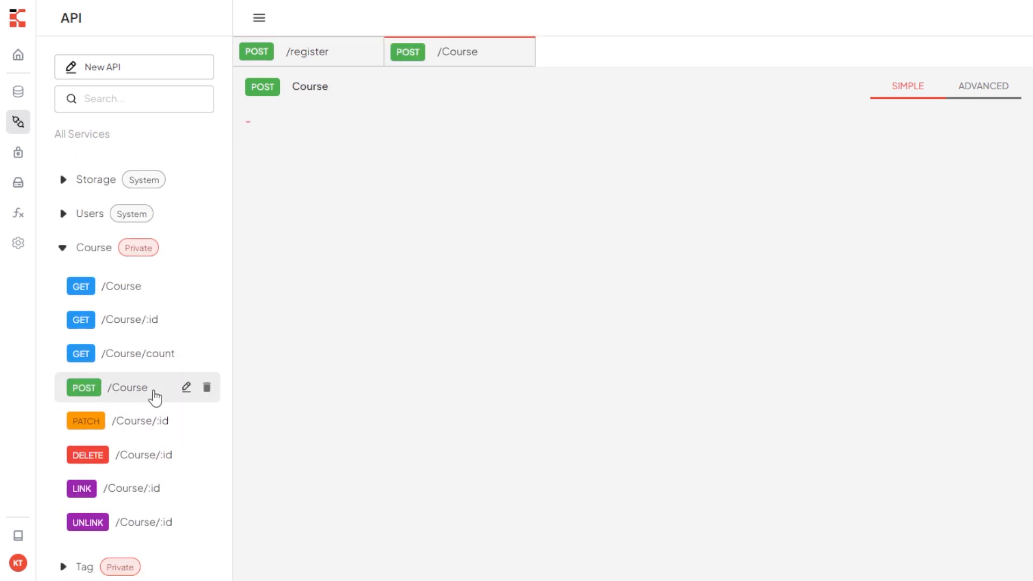
click(598, 195)
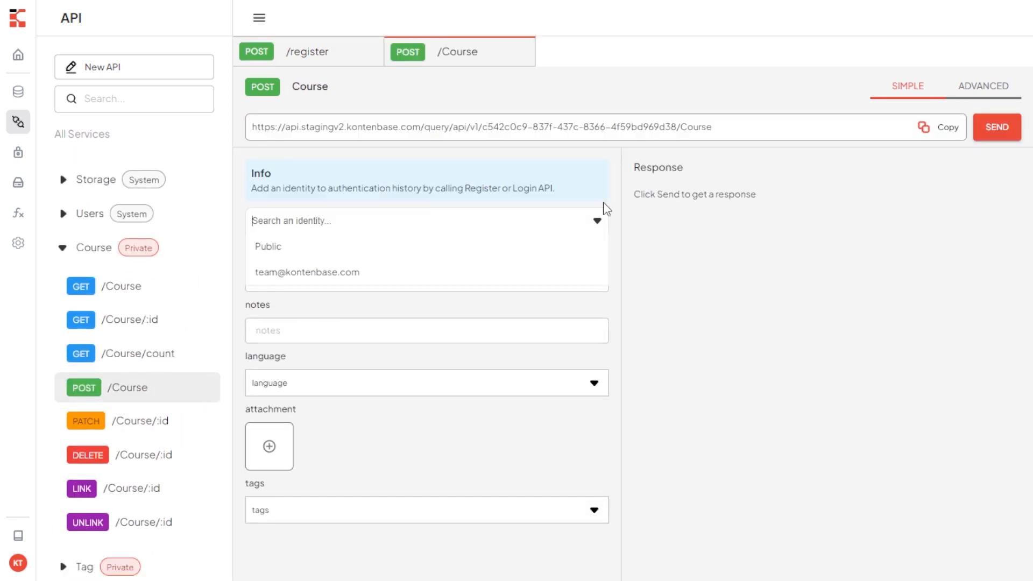
click(569, 272)
click(571, 254)
text(Learn Backend for Beginner)
click(426, 305)
text(about backend)
click(593, 356)
click(274, 388)
Step: Attach backend.jpg, add backend and programming tags, and send the request for status 201
click(270, 420)
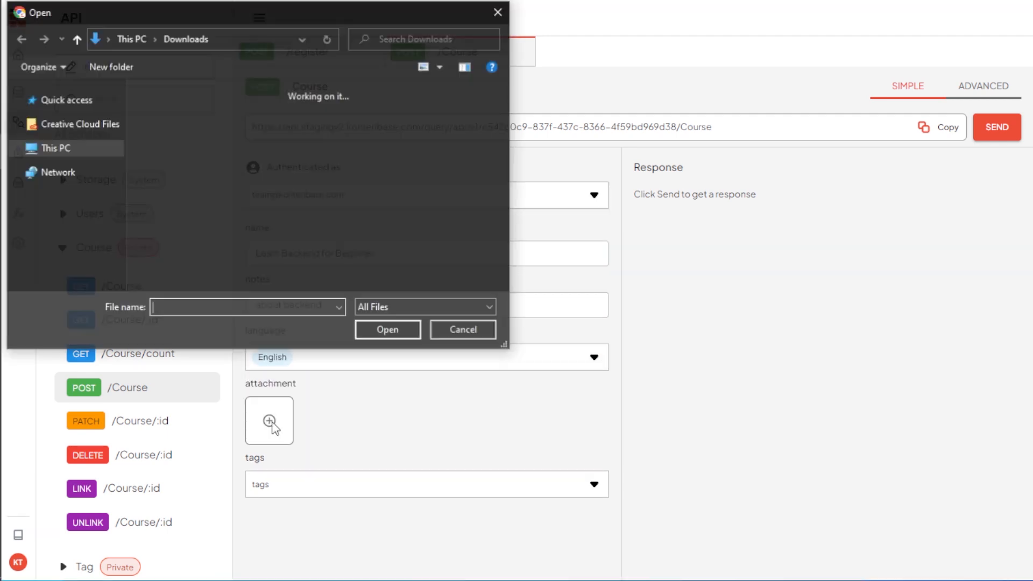
click(594, 484)
click(594, 463)
click(997, 127)
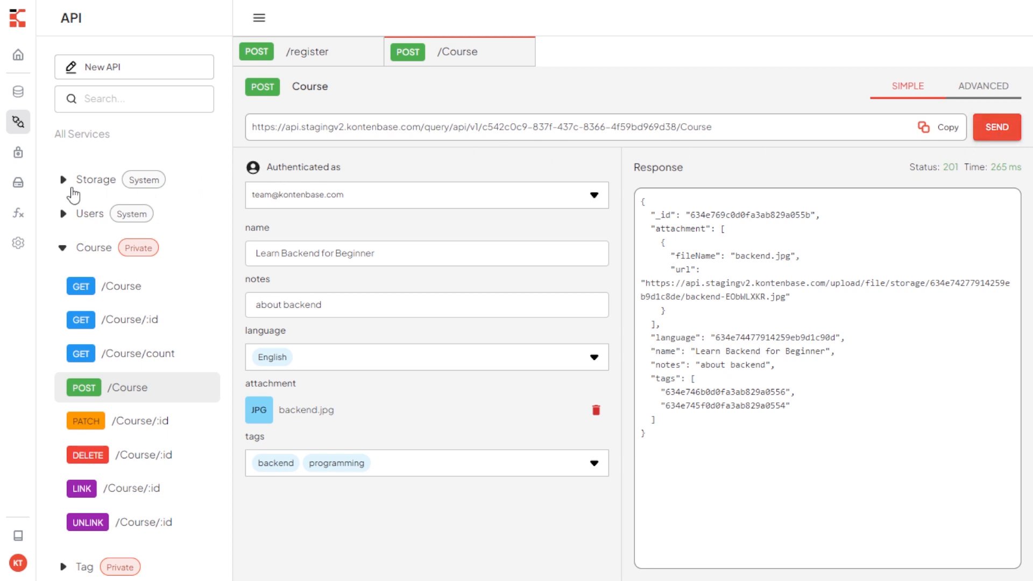
click(17, 182)
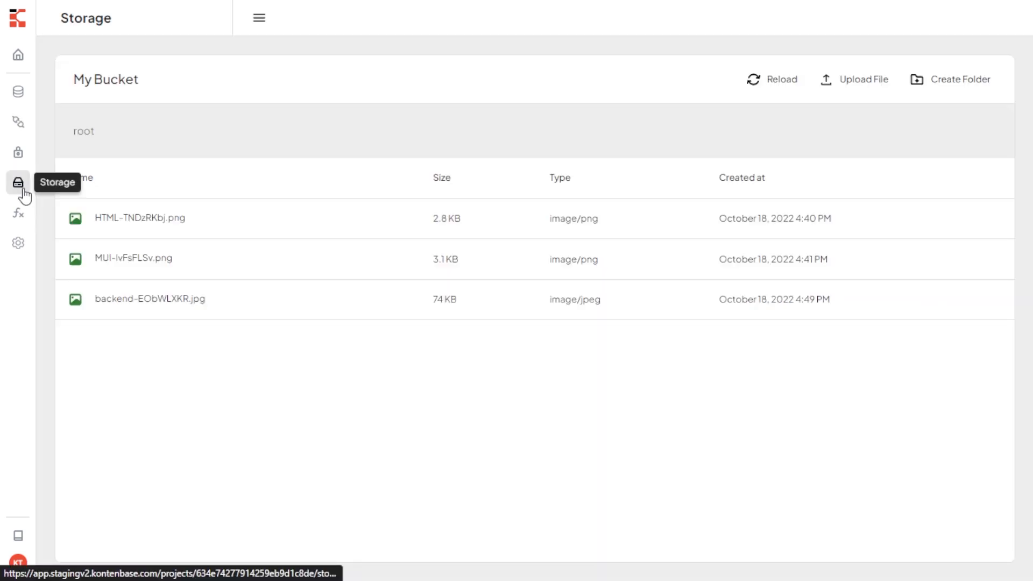
Step: Preview HTML-TNDzRKbj.png in My Bucket, open it full size, then go to the Function page
click(159, 218)
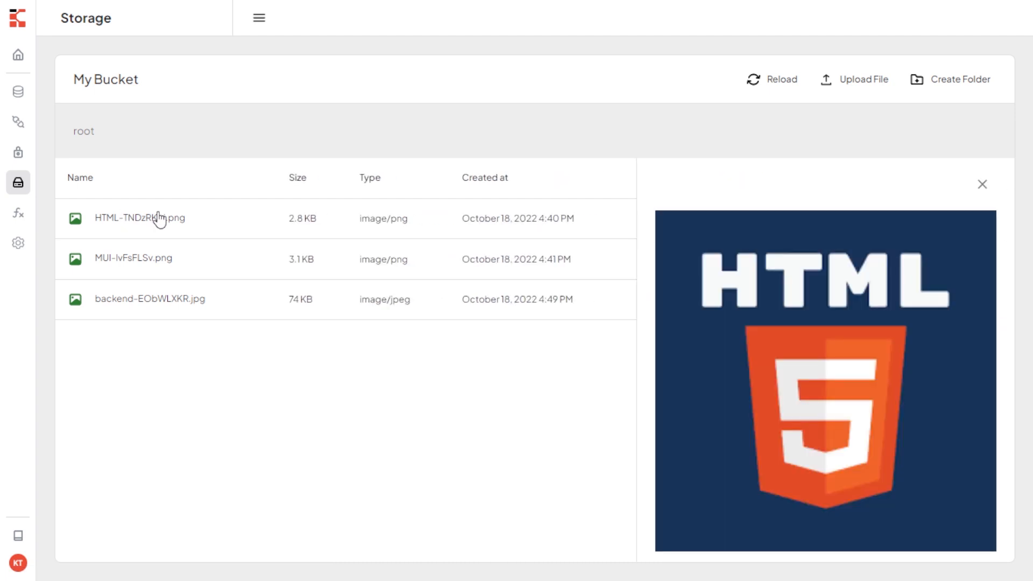
scroll(800, 296, down, 3)
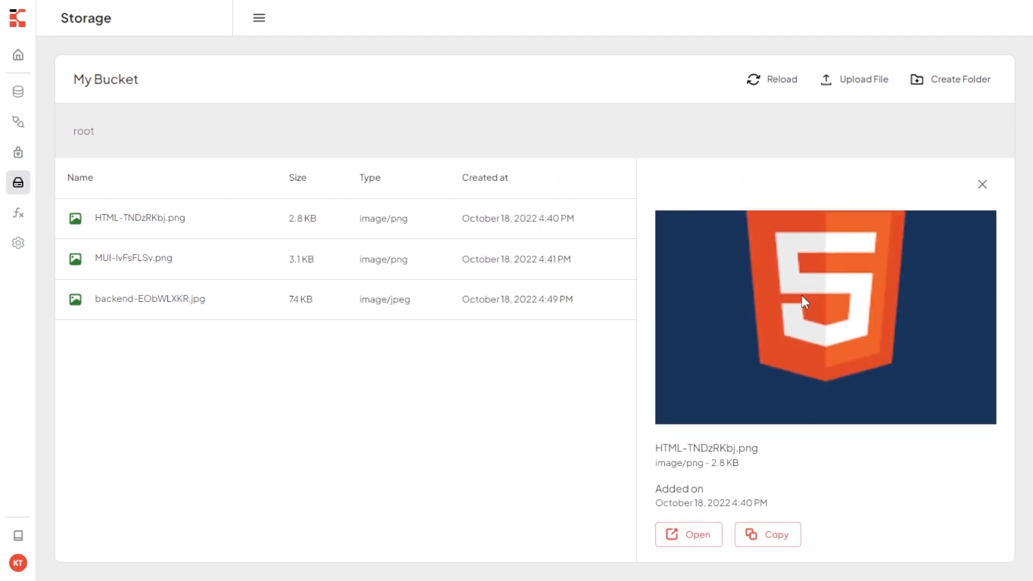
click(705, 541)
key(ctrl+w)
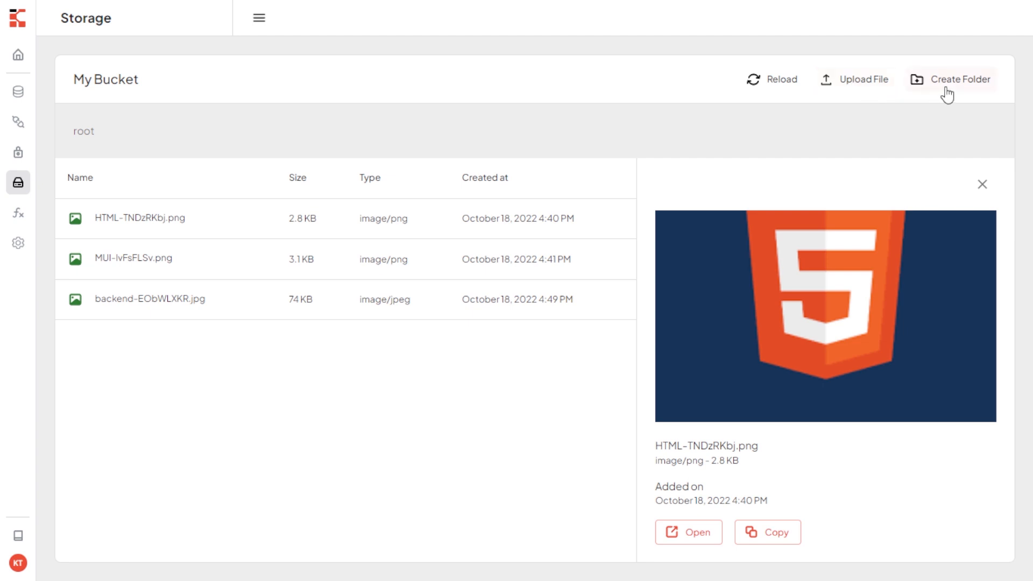
click(18, 211)
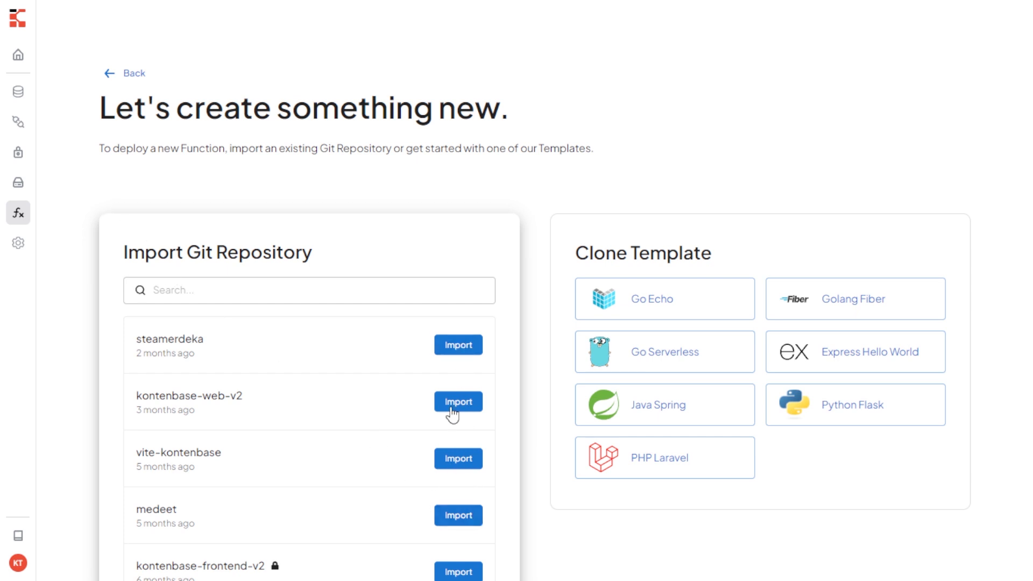
scroll(726, 452, down, 1)
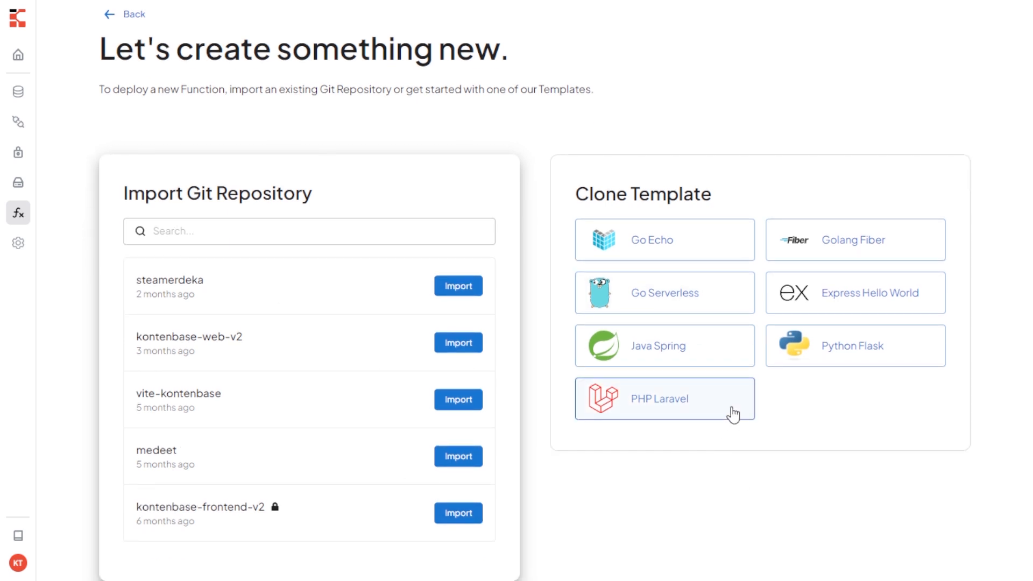